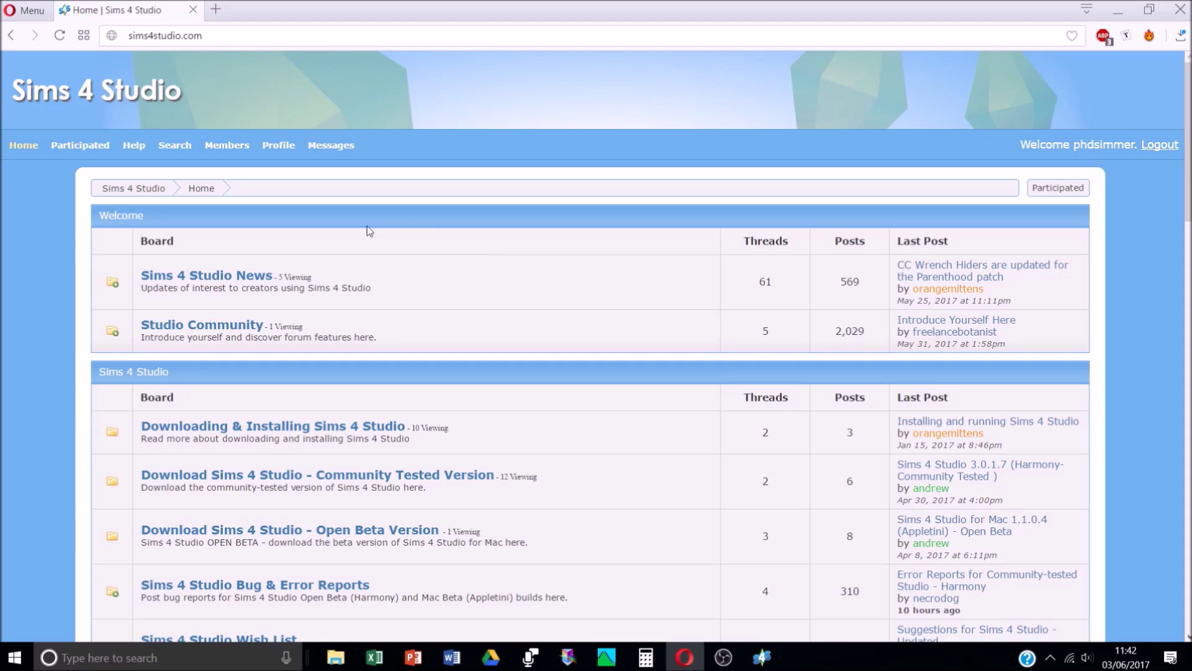
Reload the Sims 4 Studio forum board index with the Home link and browse its boards.
scroll(37, 152, down, 1)
scroll(30, 142, up, 1)
click(30, 142)
scroll(534, 474, down, 1)
scroll(559, 503, down, 5)
Open the Downloading & Installing Sims 4 Studio board and its Downloading Sims 4 Studio thread.
click(329, 428)
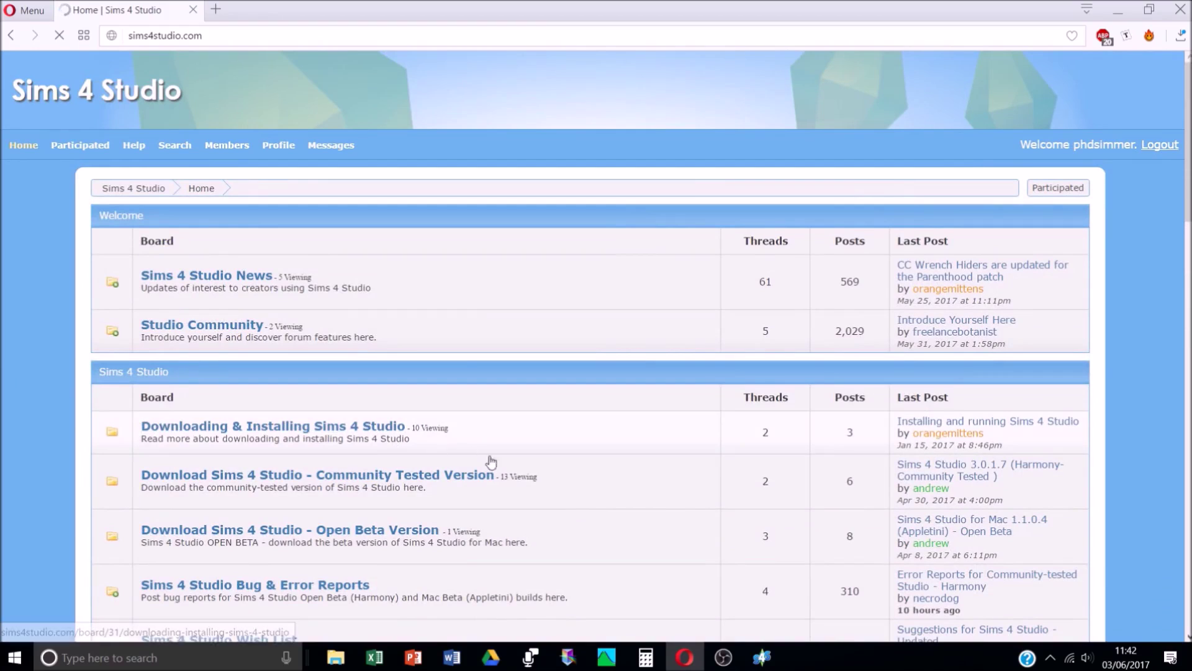
scroll(374, 431, down, 1)
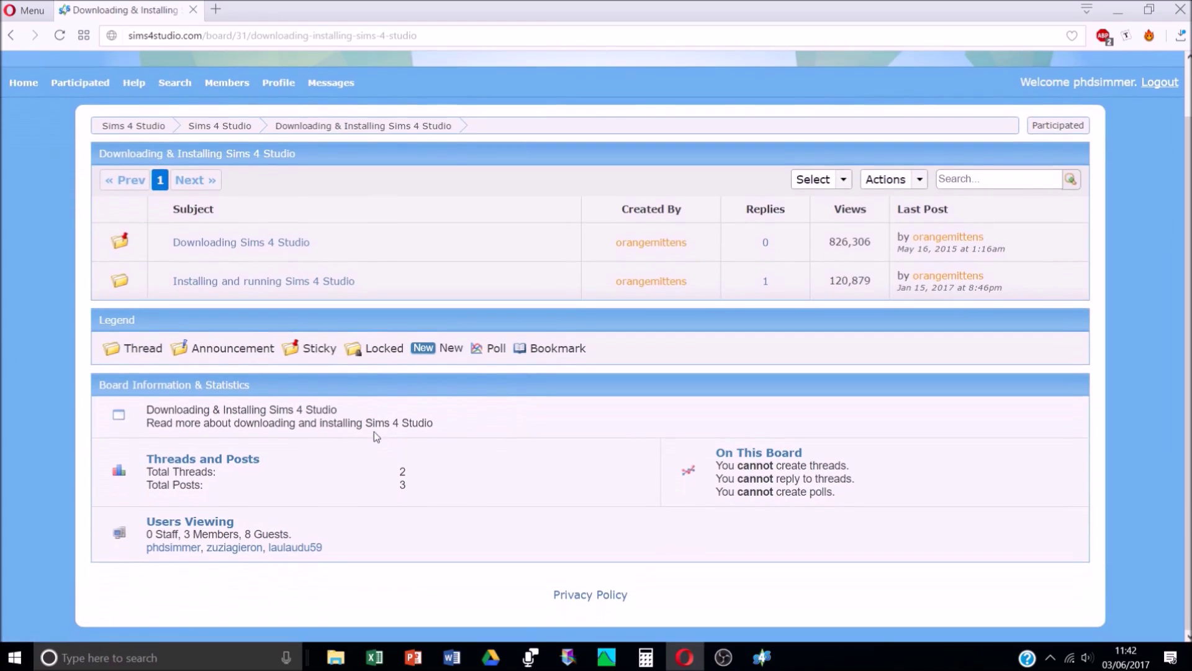
click(220, 244)
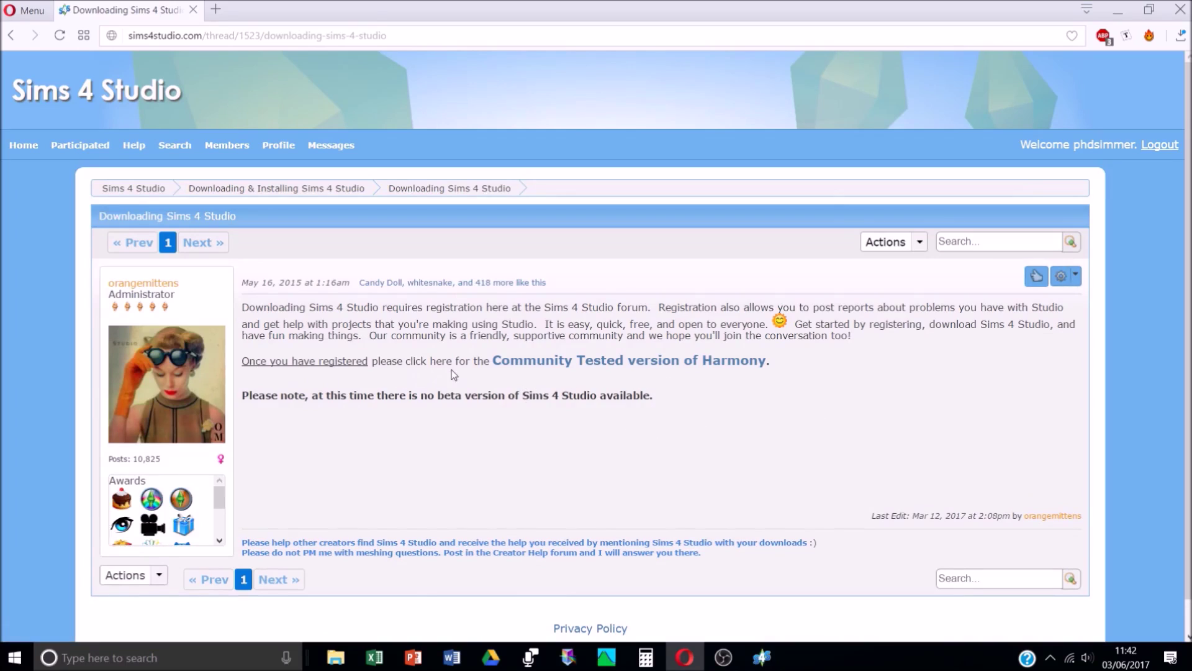
Open the Community Tested Harmony 3.0.1.7 thread in a new tab and scroll to Download.
click(688, 363)
scroll(552, 338, down, 2)
scroll(412, 259, down, 5)
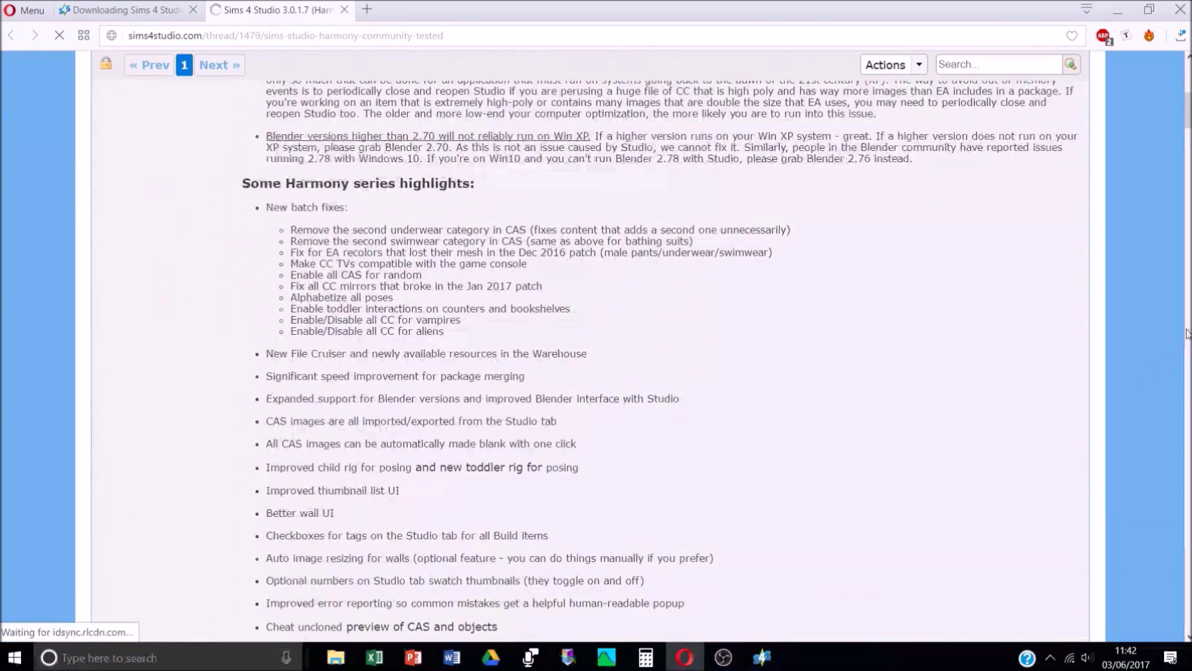
scroll(413, 259, up, 4)
scroll(637, 362, down, 8)
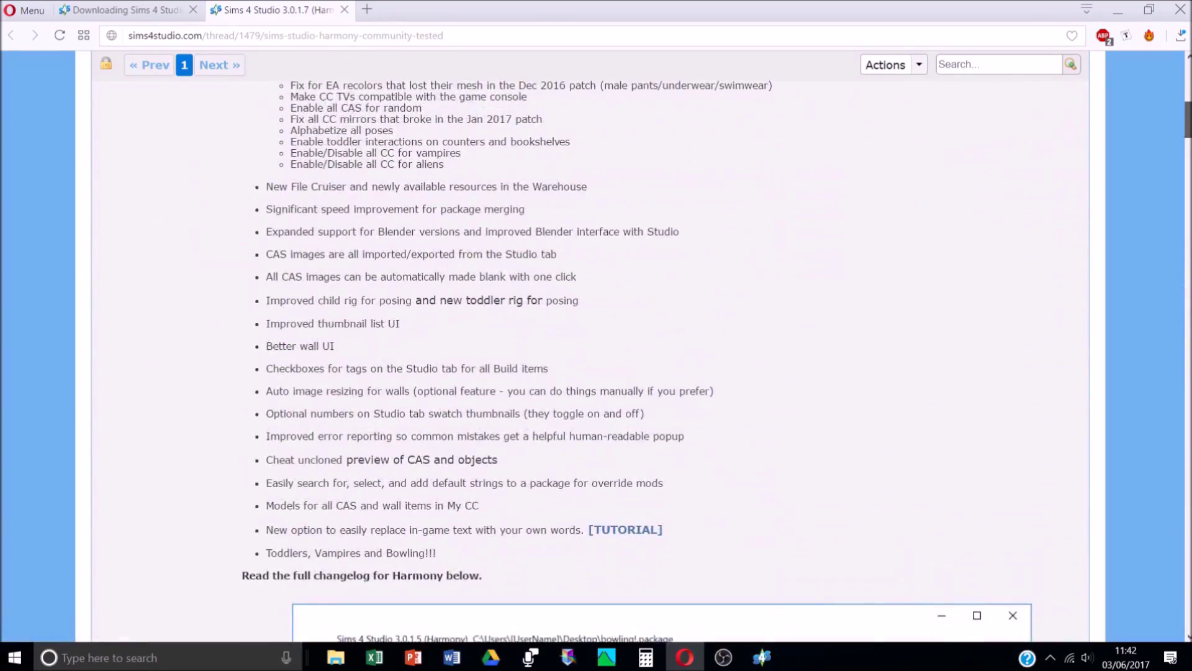
scroll(596, 360, down, 3)
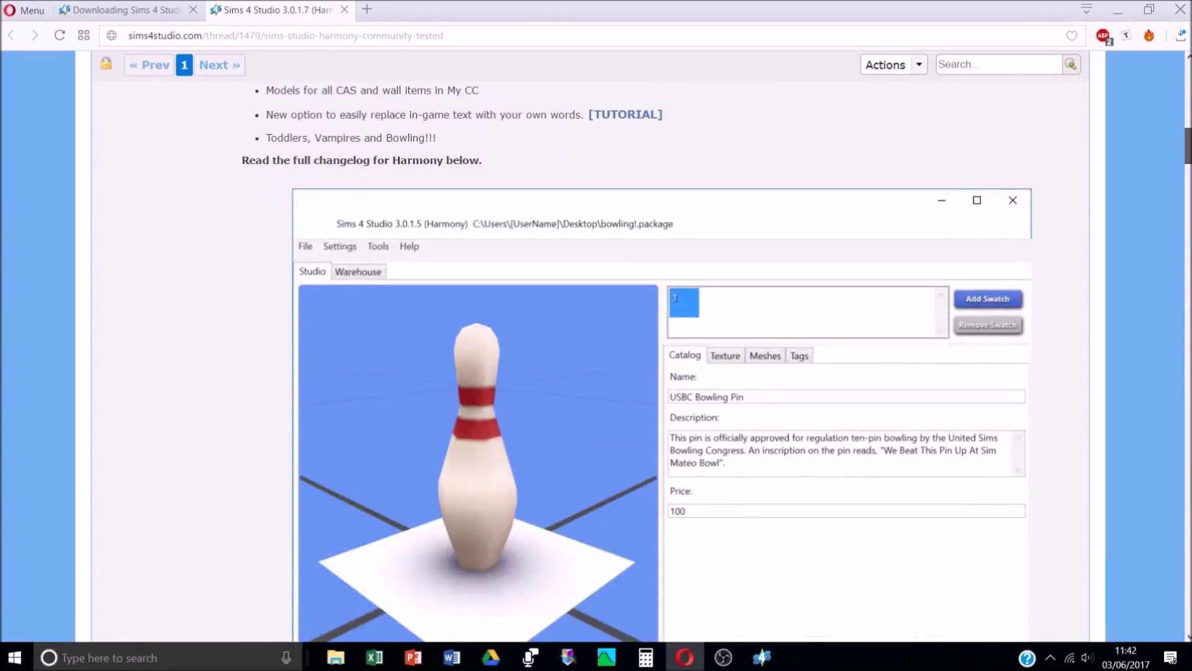
scroll(596, 360, up, 8)
scroll(1186, 96, up, 5)
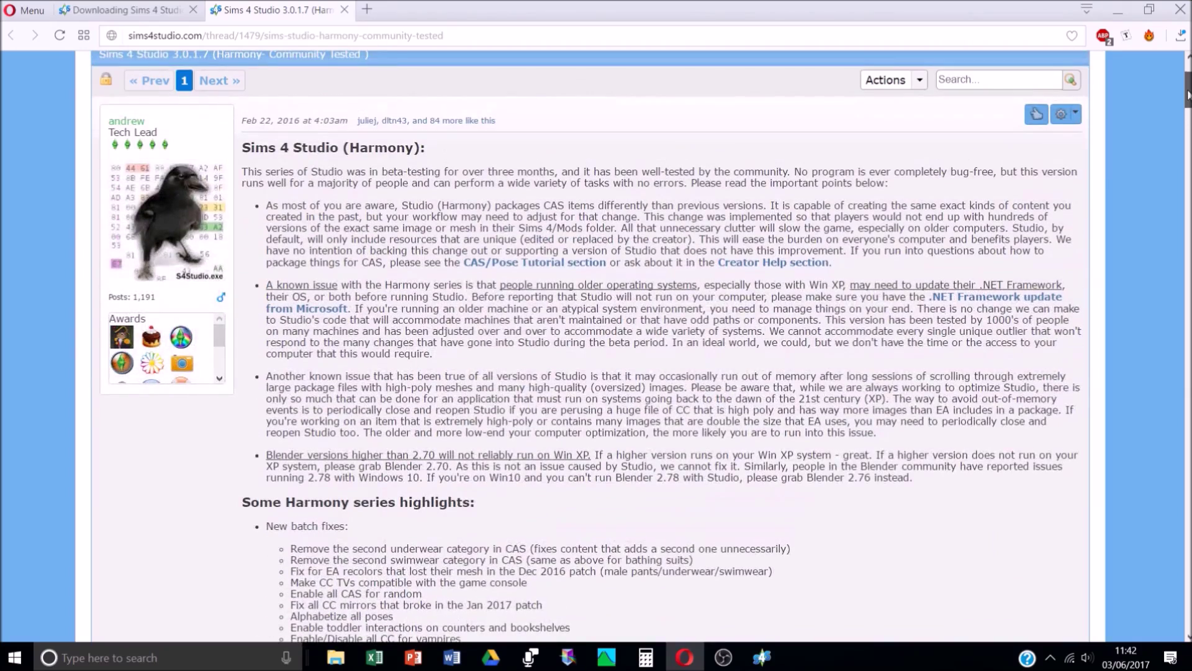
scroll(1186, 96, down, 5)
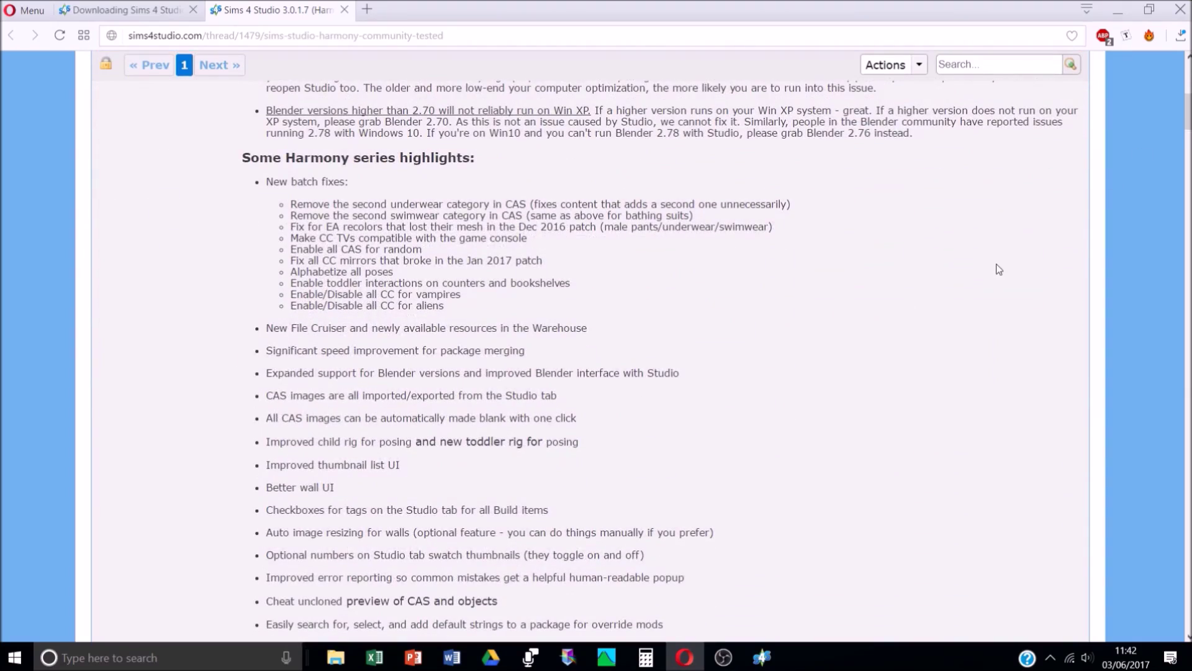
scroll(968, 275, down, 2)
scroll(972, 279, up, 2)
scroll(234, 289, down, 1)
scroll(236, 276, up, 2)
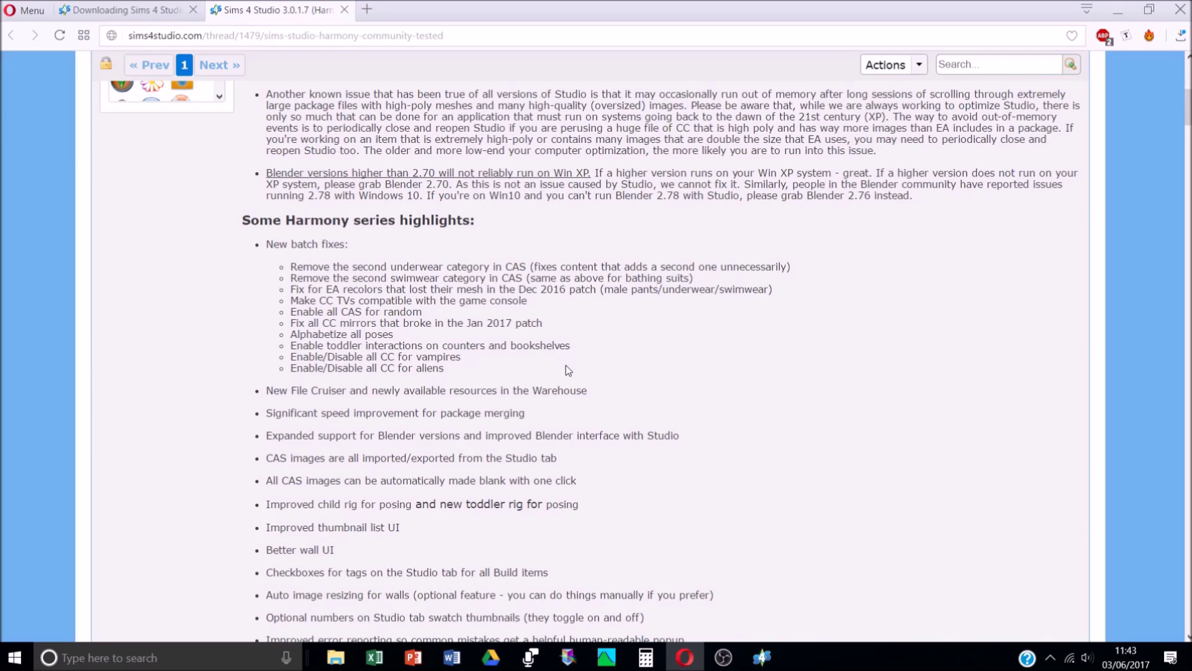
scroll(614, 352, down, 1)
scroll(748, 249, down, 10)
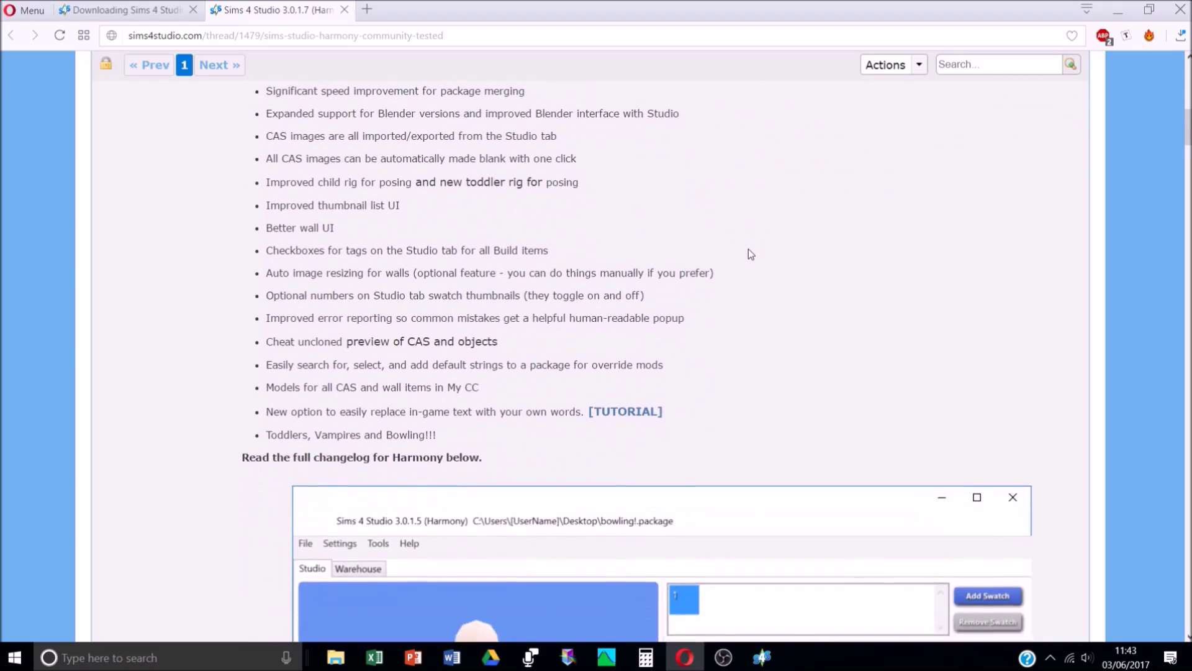
scroll(733, 236, up, 6)
scroll(732, 229, down, 2)
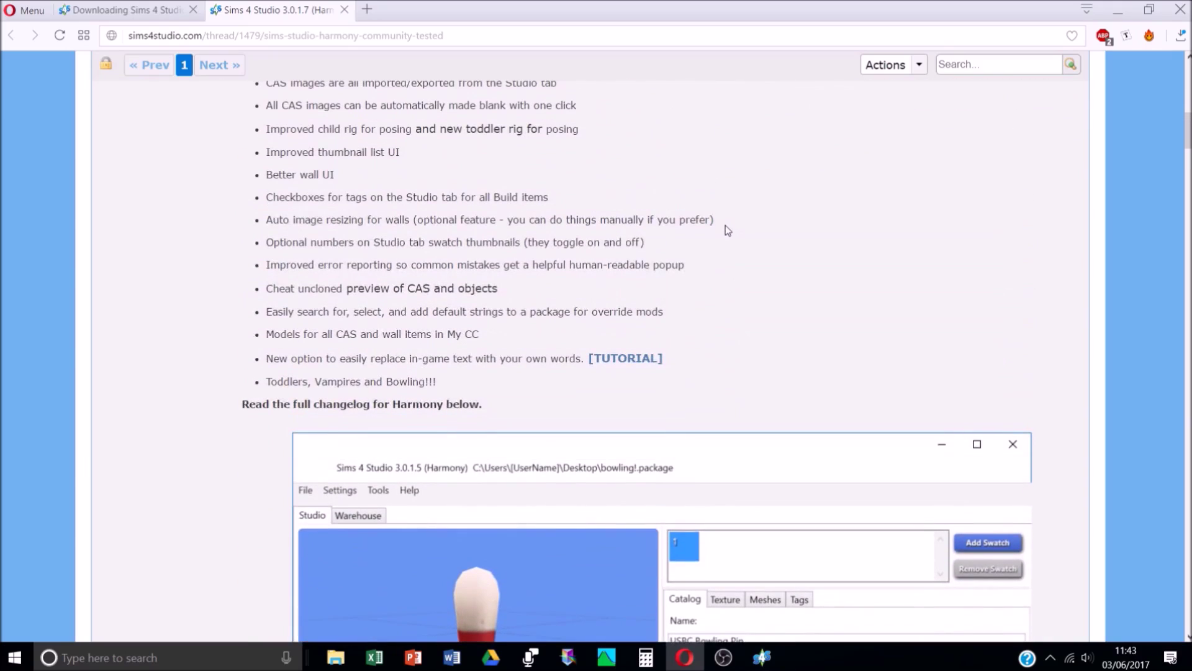
scroll(710, 222, down, 9)
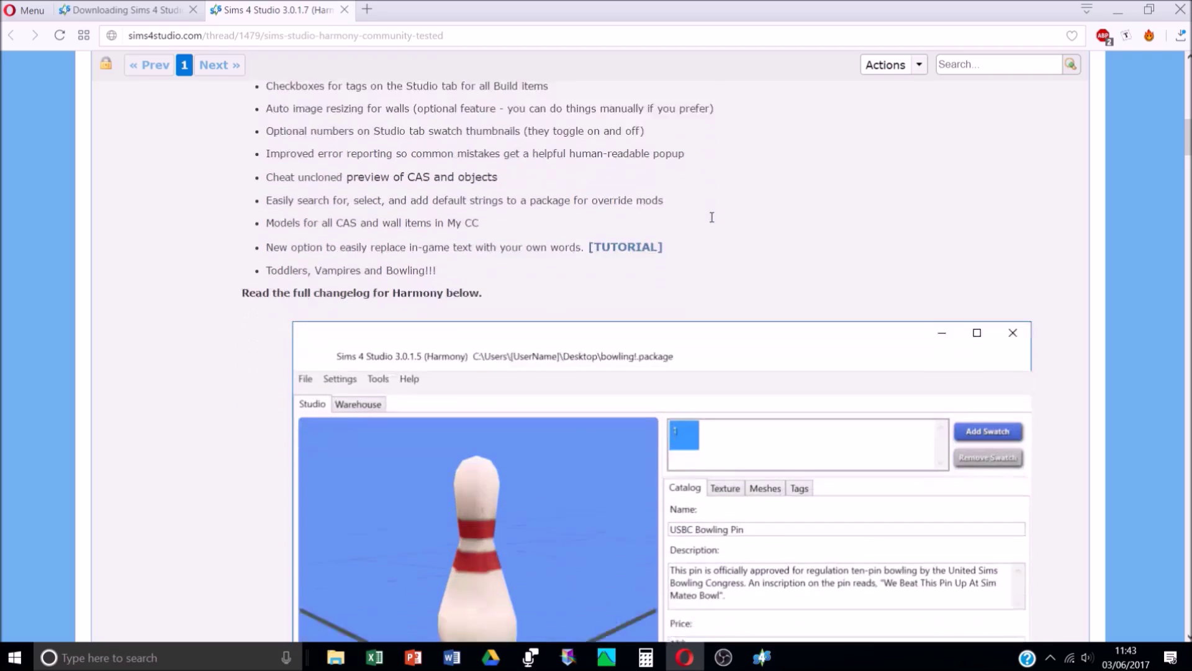
scroll(714, 225, down, 8)
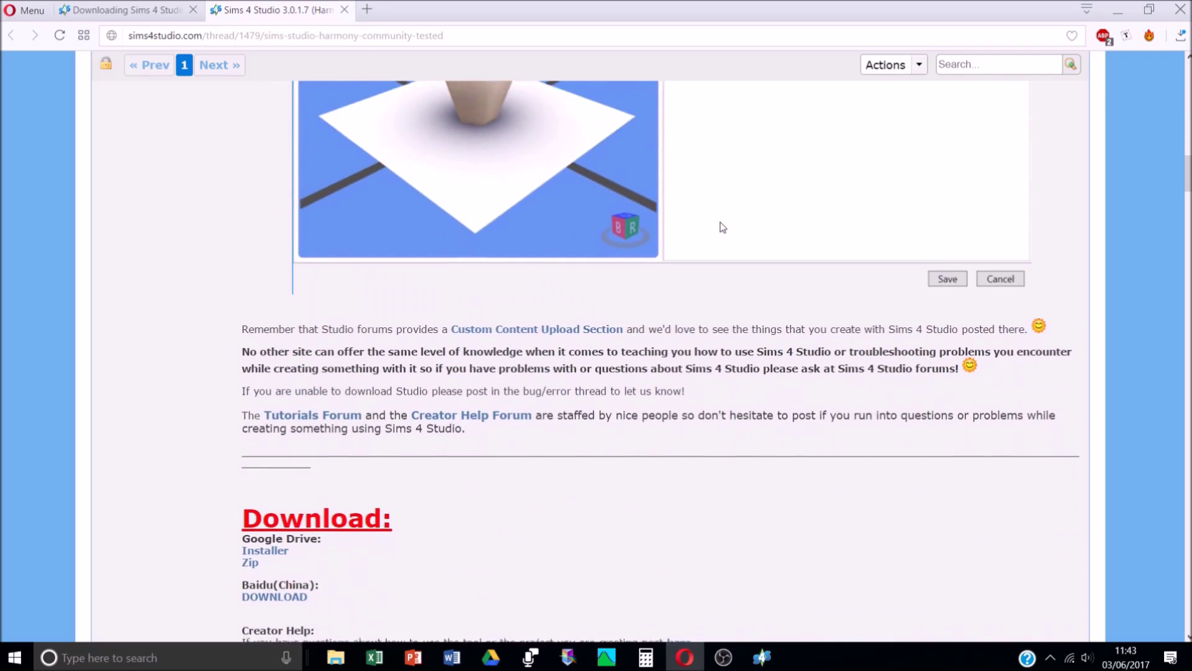
scroll(556, 372, down, 5)
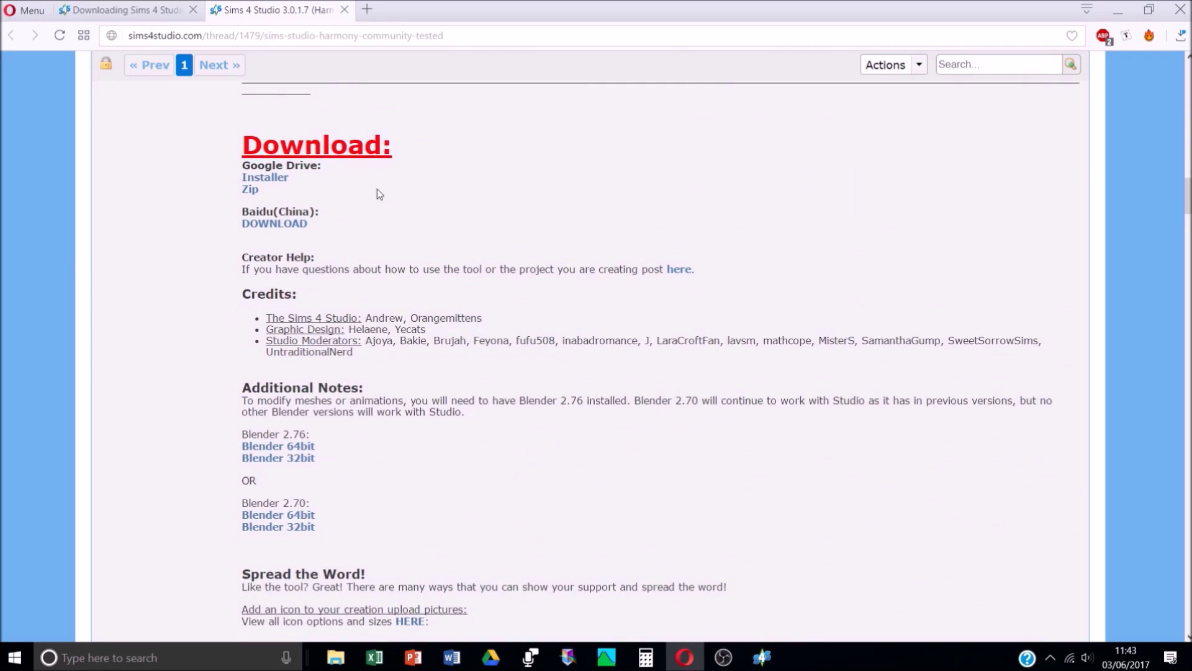
Save InstallSims4Studio_v3.0.1.7 (Harmony).exe from Google Drive to the Desktop, then close both tabs.
click(275, 179)
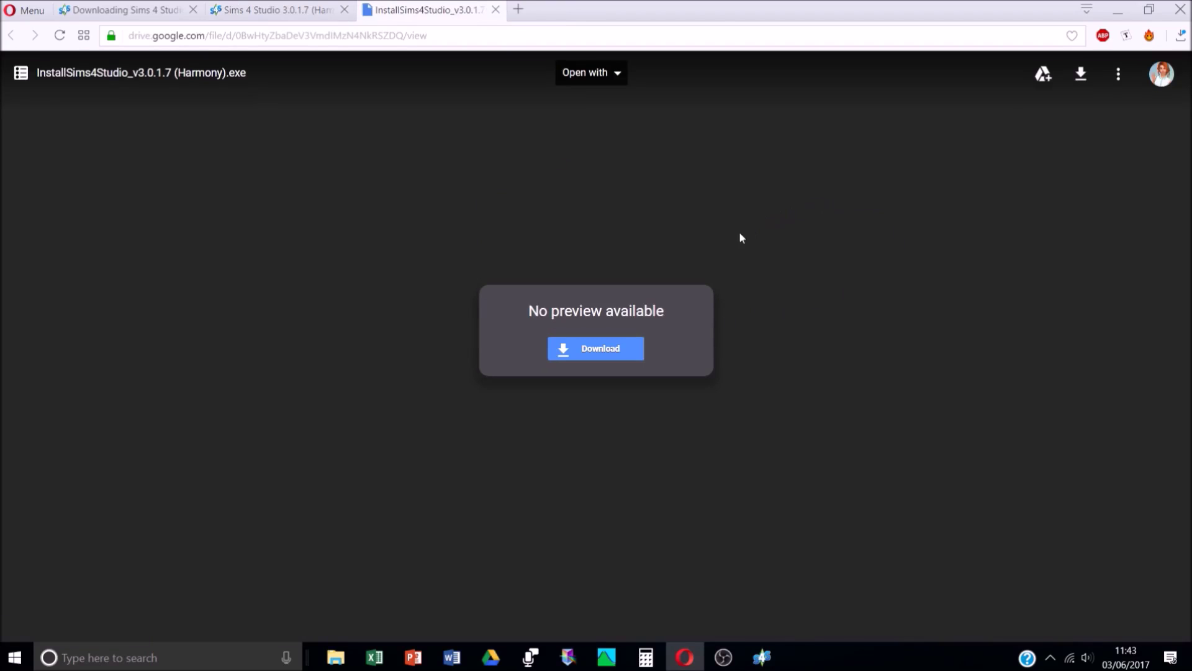
click(600, 358)
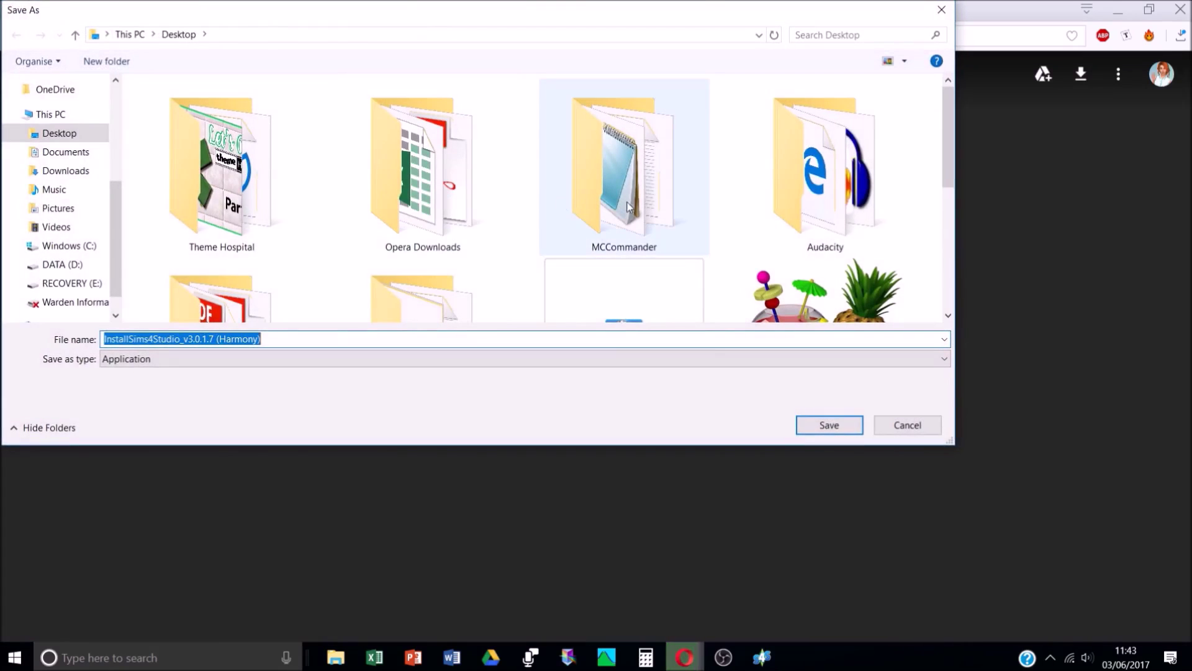
click(835, 427)
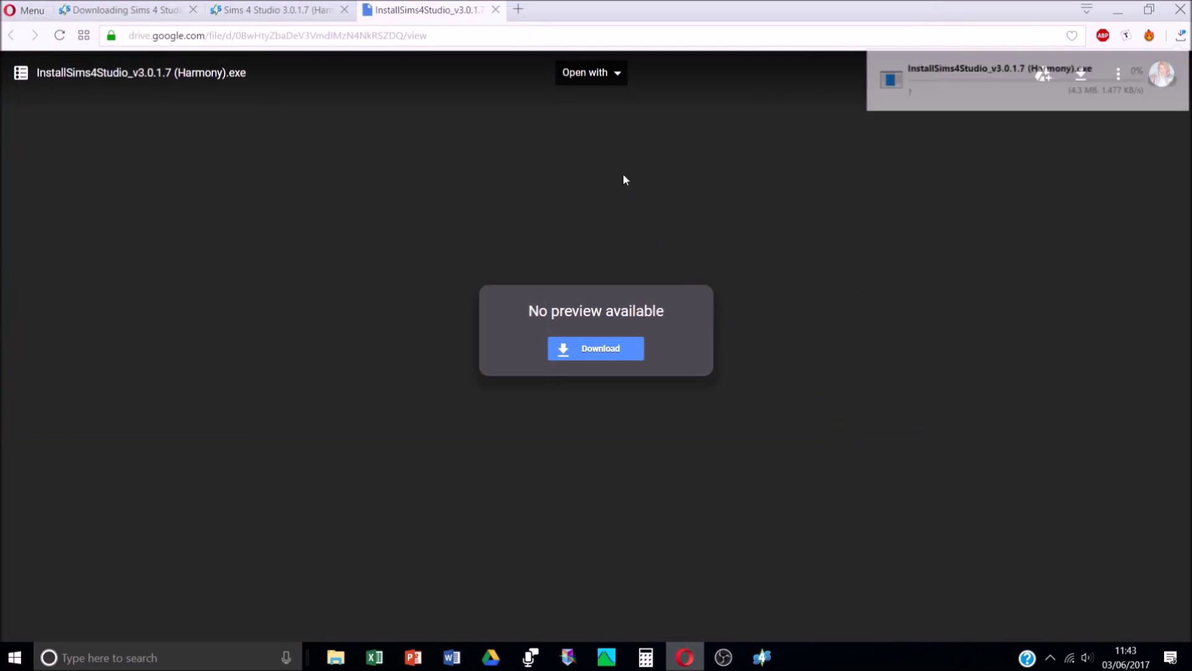
click(495, 10)
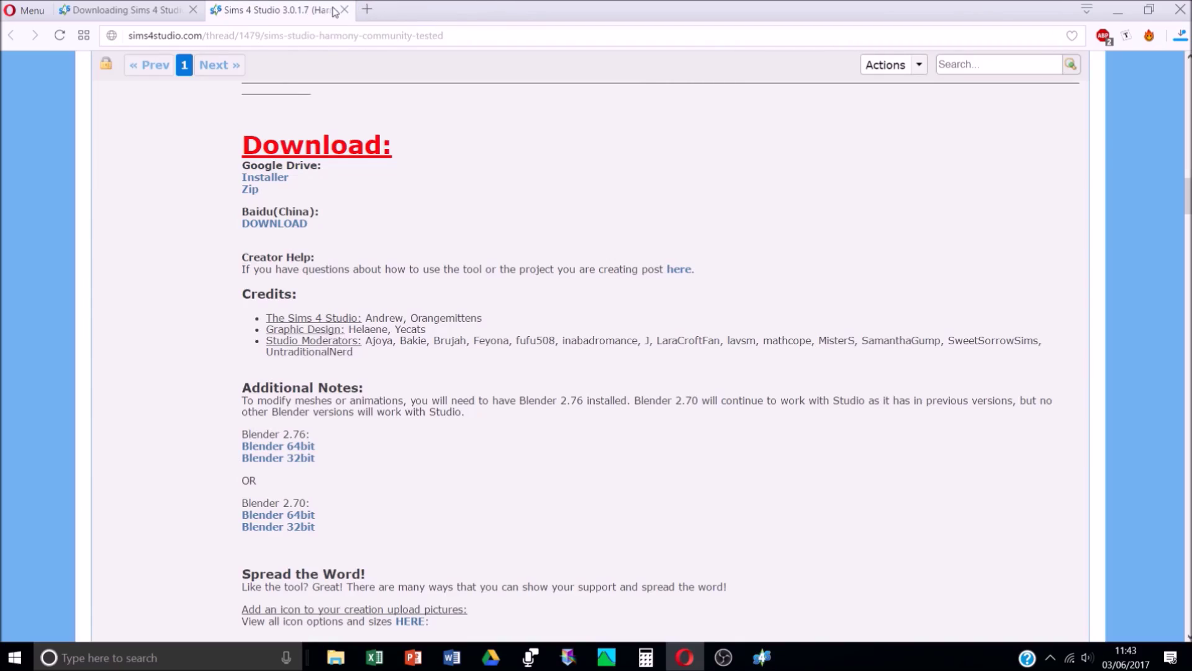
click(344, 9)
Minimize Opera and close the No more CC For Townies dialog and running Sims 4 Studio.
click(1119, 8)
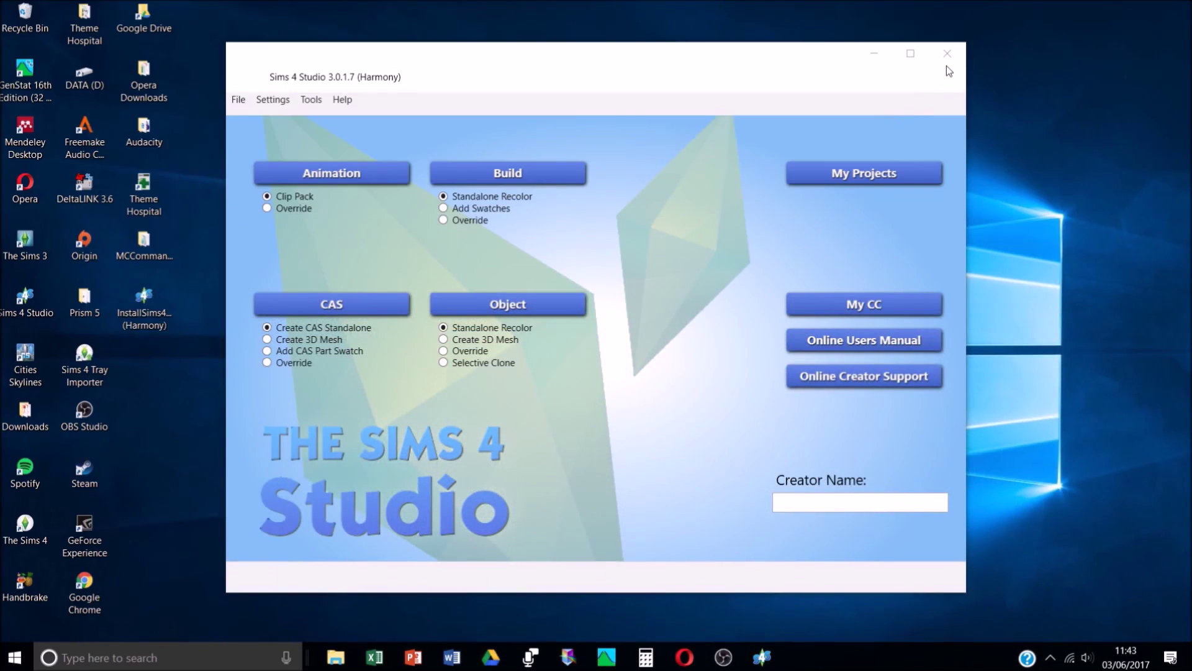
mouse_move(768, 665)
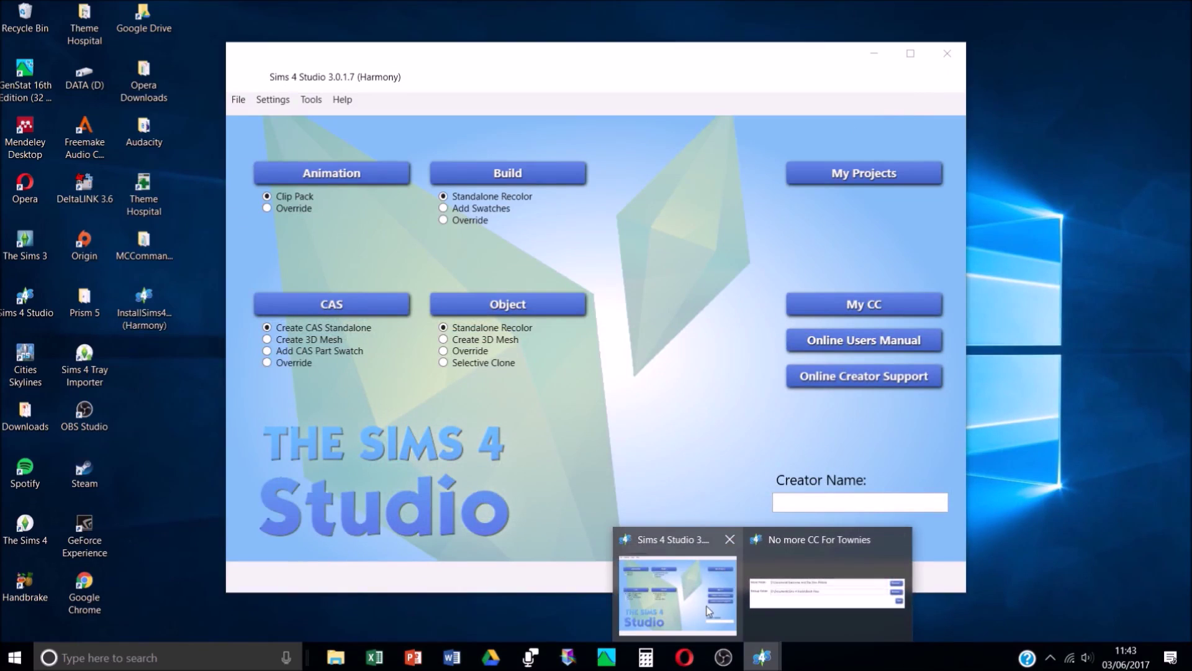
click(820, 587)
click(859, 268)
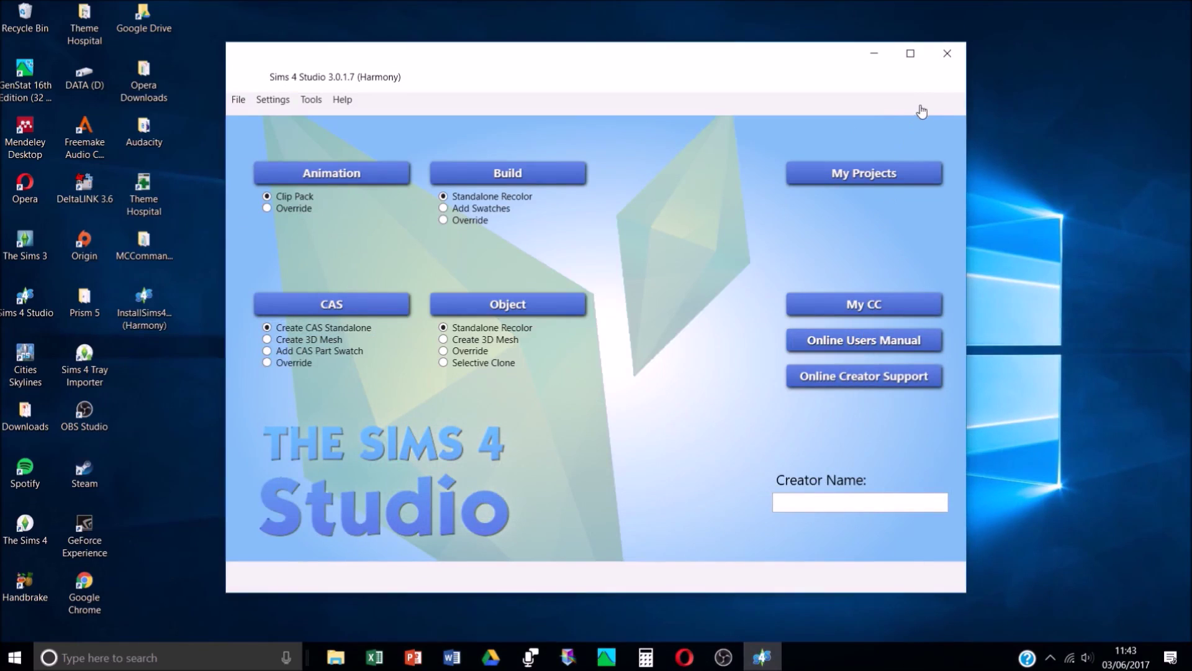
click(947, 54)
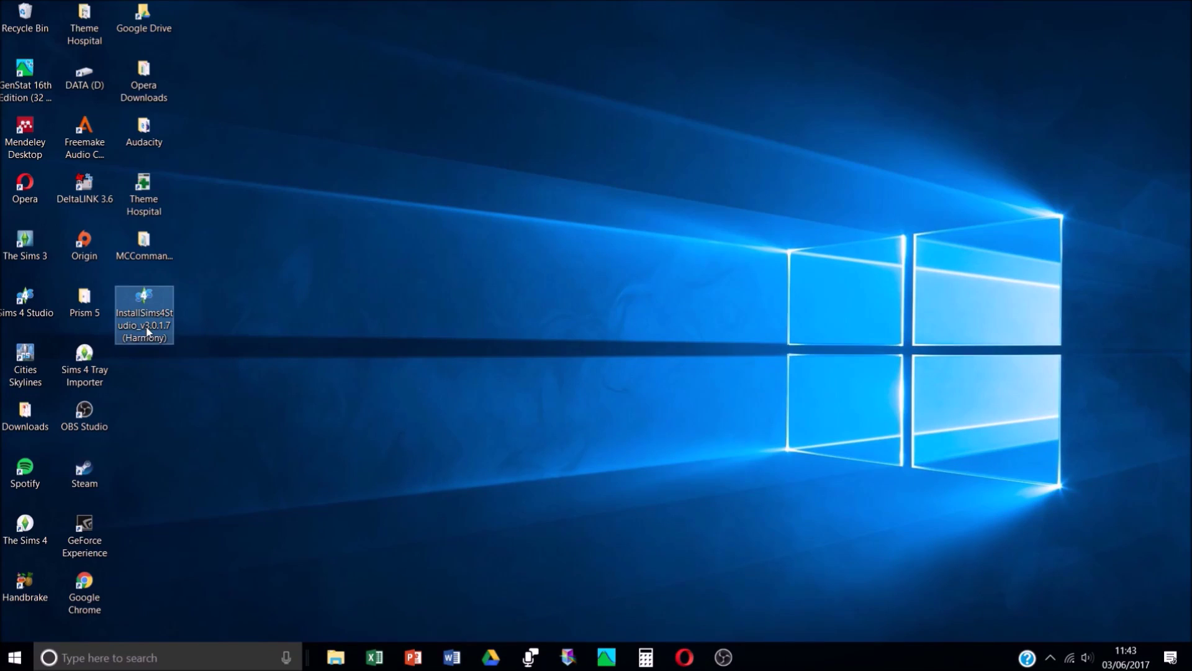
Delete the downloaded installer from the desktop and relaunch Sims 4 Studio.
click(144, 304)
key(Delete)
double_click(25, 298)
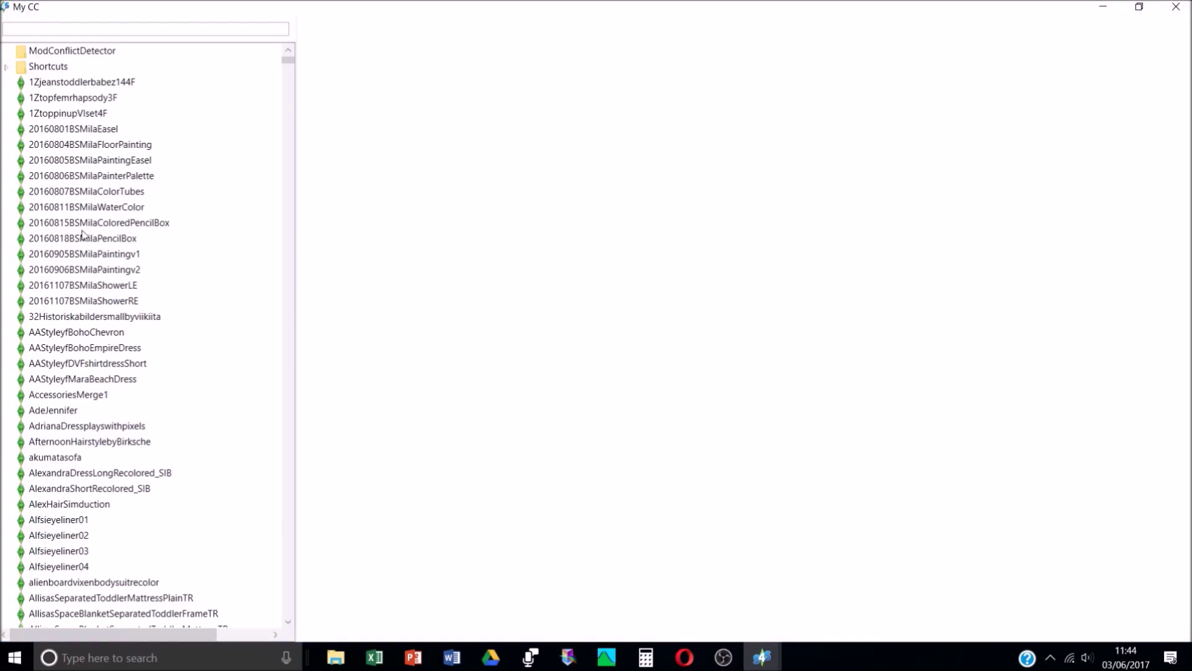
Preview the Mila Easel, Mila Painting, 4 Walls T-Shirt and ViviPlainShorts packages.
click(93, 134)
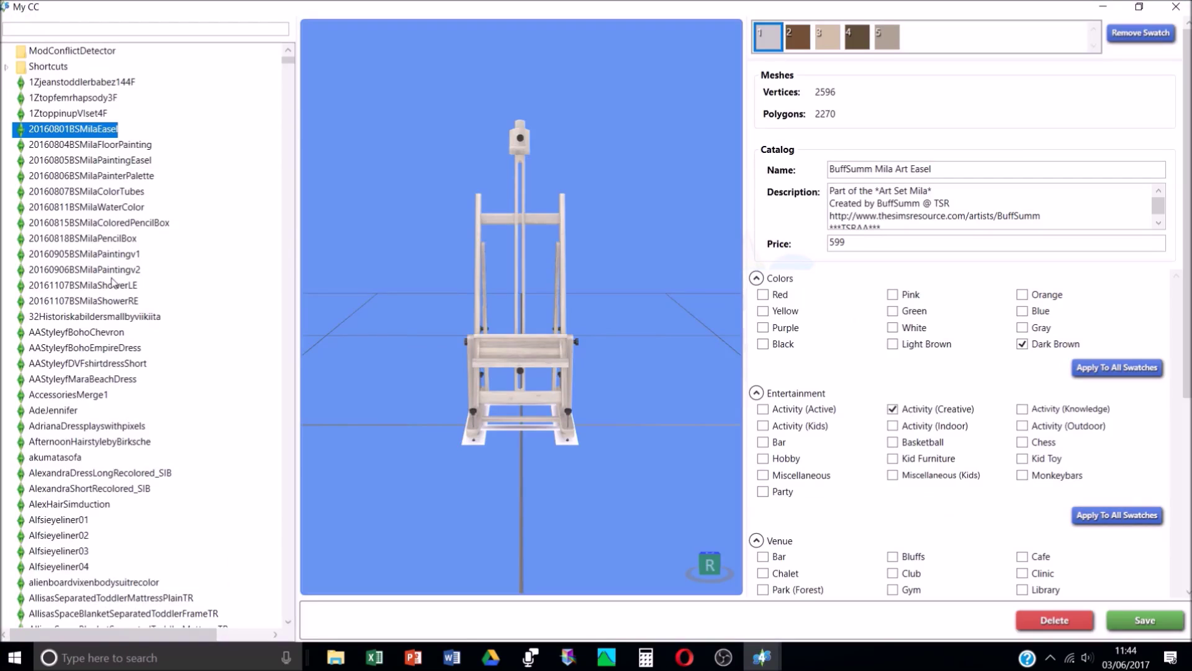
click(112, 277)
scroll(121, 299, down, 6)
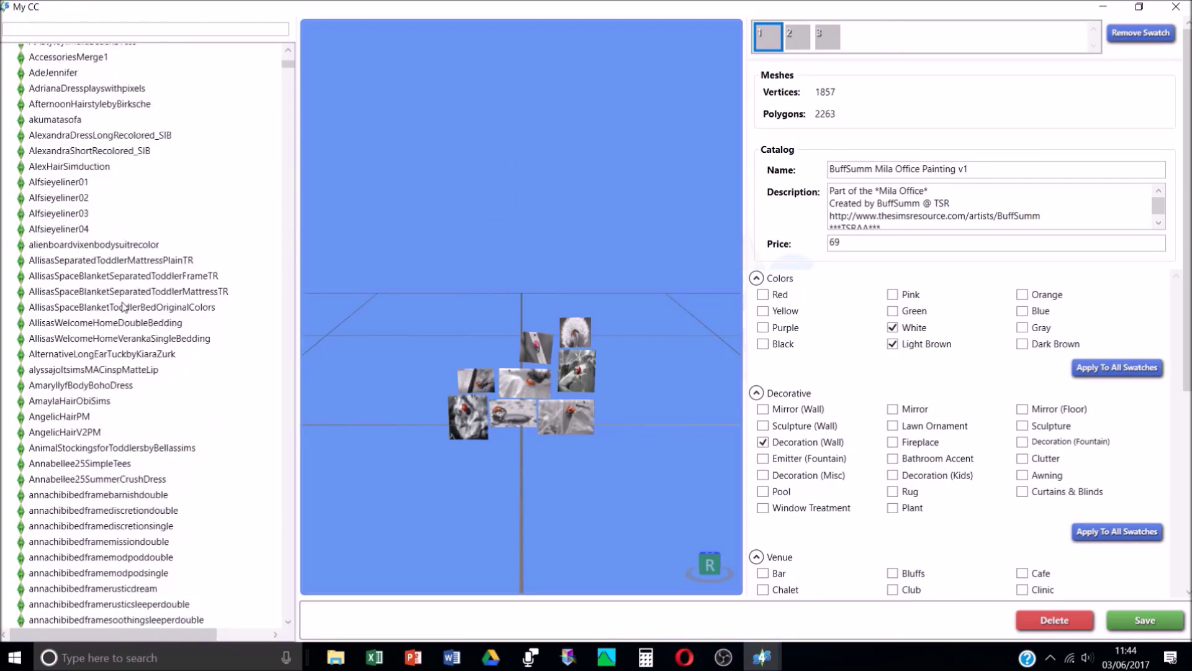
drag(287, 65, 318, 632)
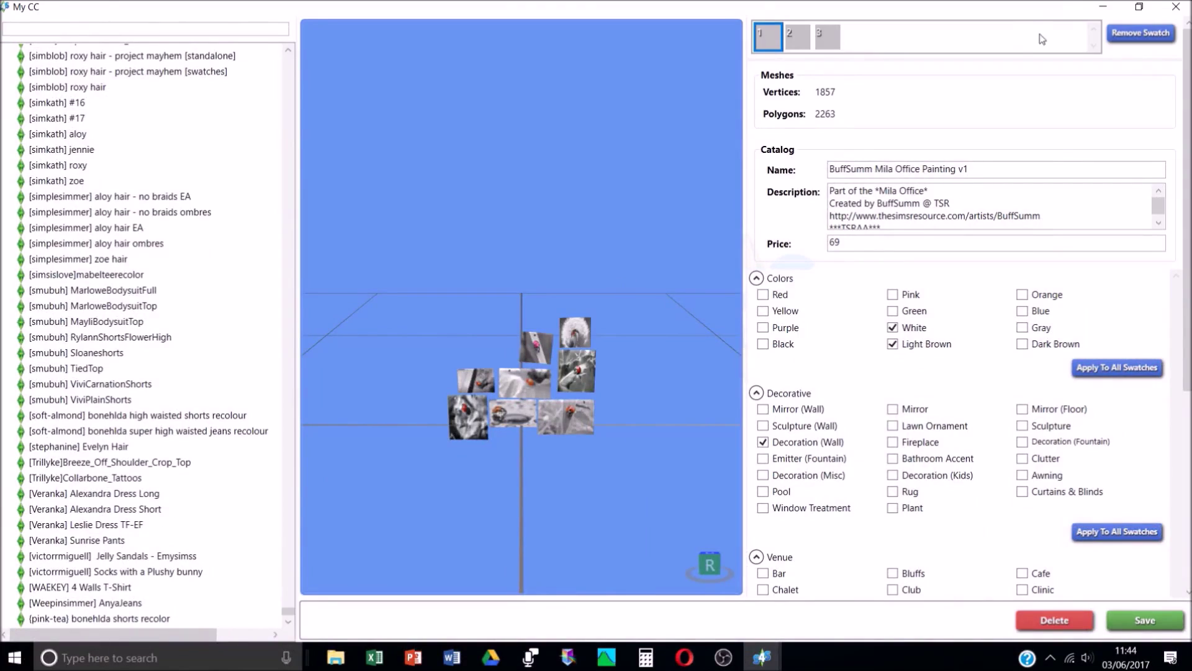
click(80, 587)
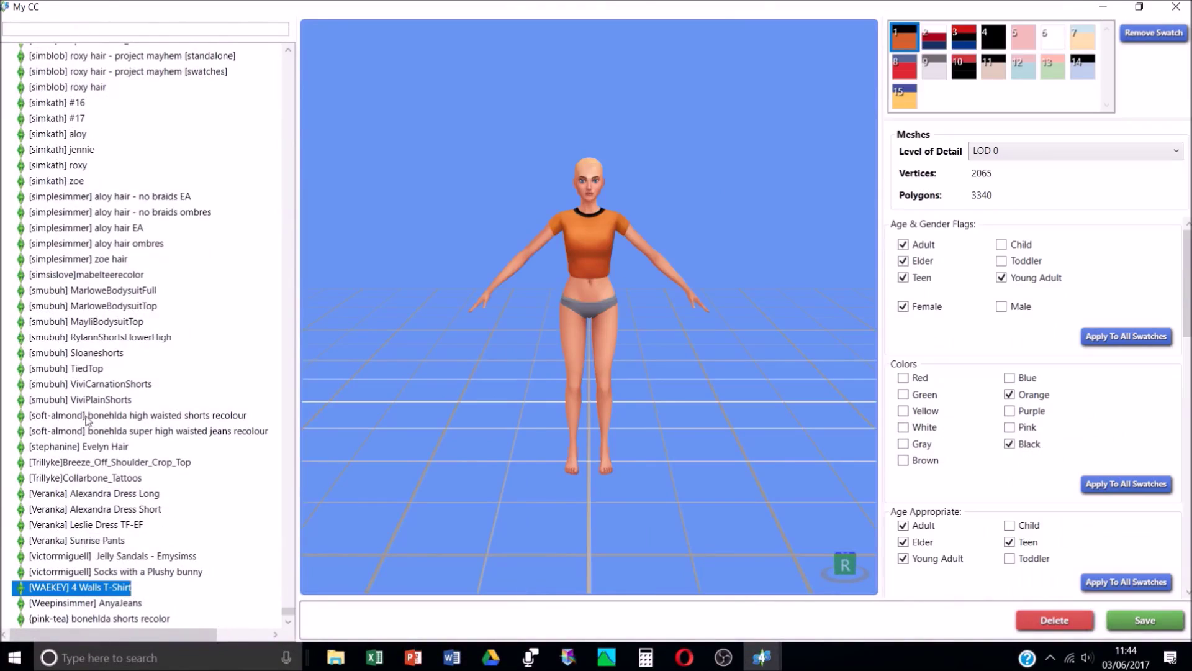
click(90, 401)
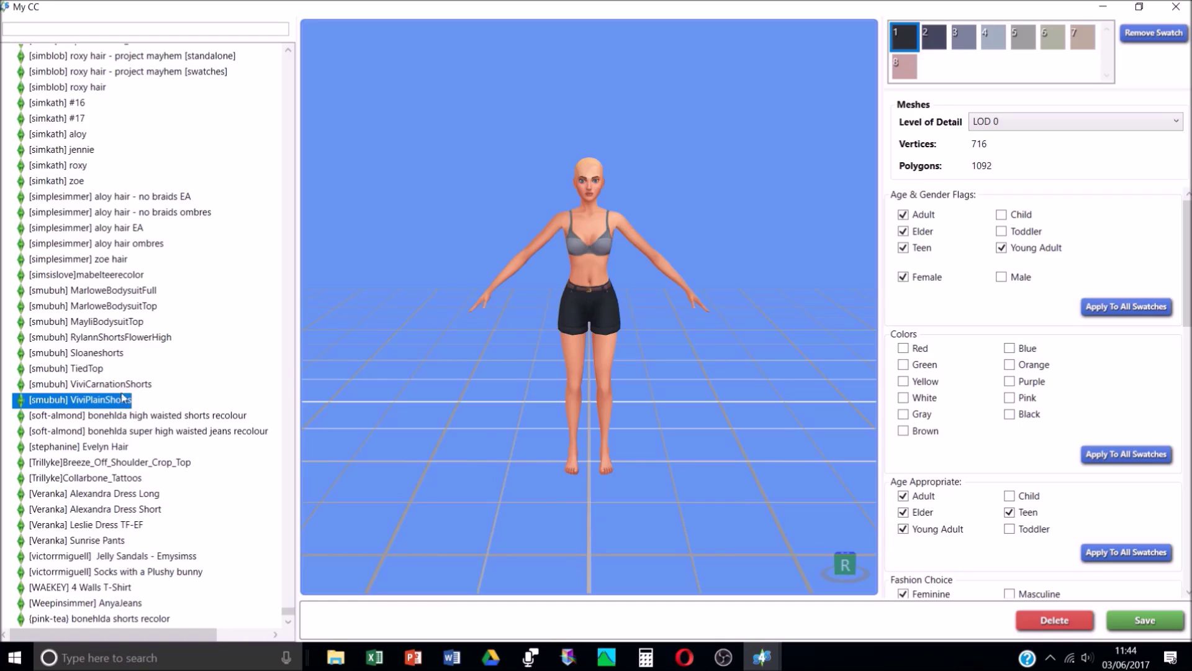
scroll(131, 352, up, 4)
scroll(130, 352, down, 4)
Preview the Alexandra Dress Long in each colour swatch, then close the My CC browser.
click(101, 495)
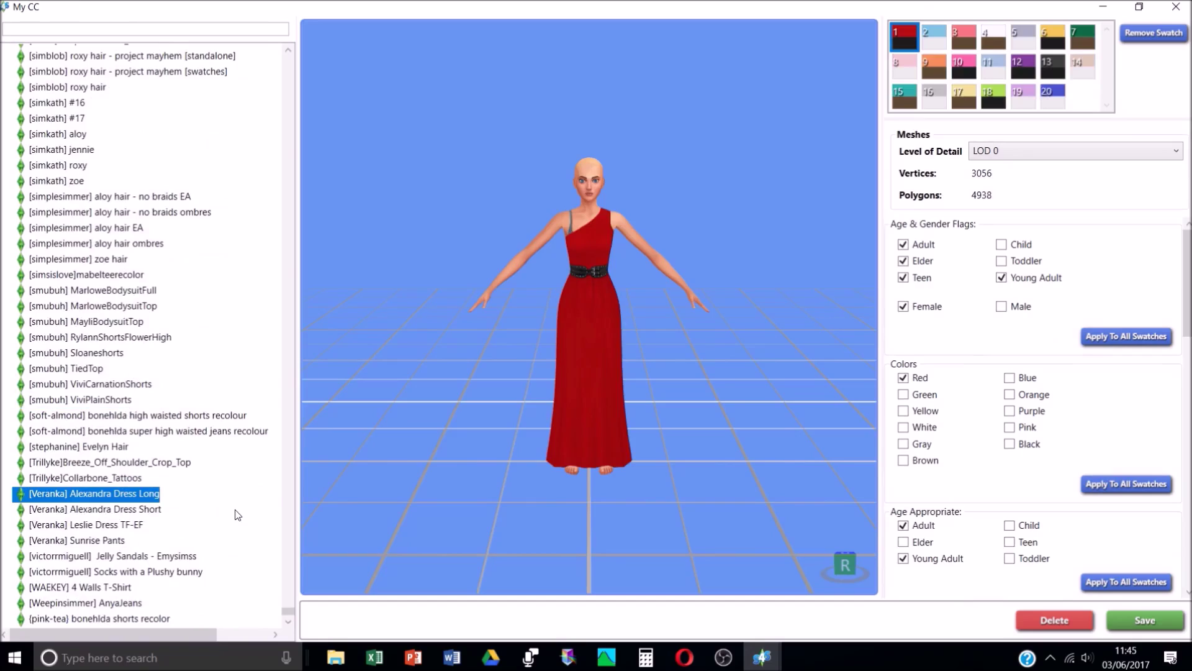
click(933, 37)
click(960, 37)
click(995, 49)
click(1023, 38)
click(1082, 37)
click(1054, 67)
click(1022, 66)
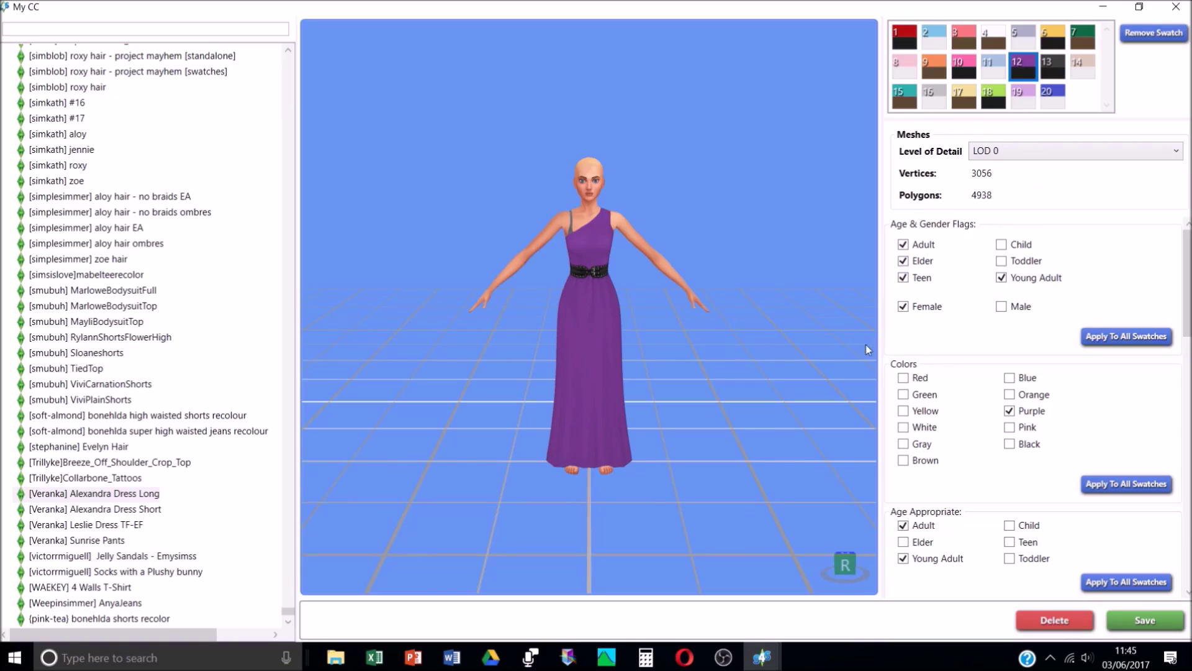
click(1173, 10)
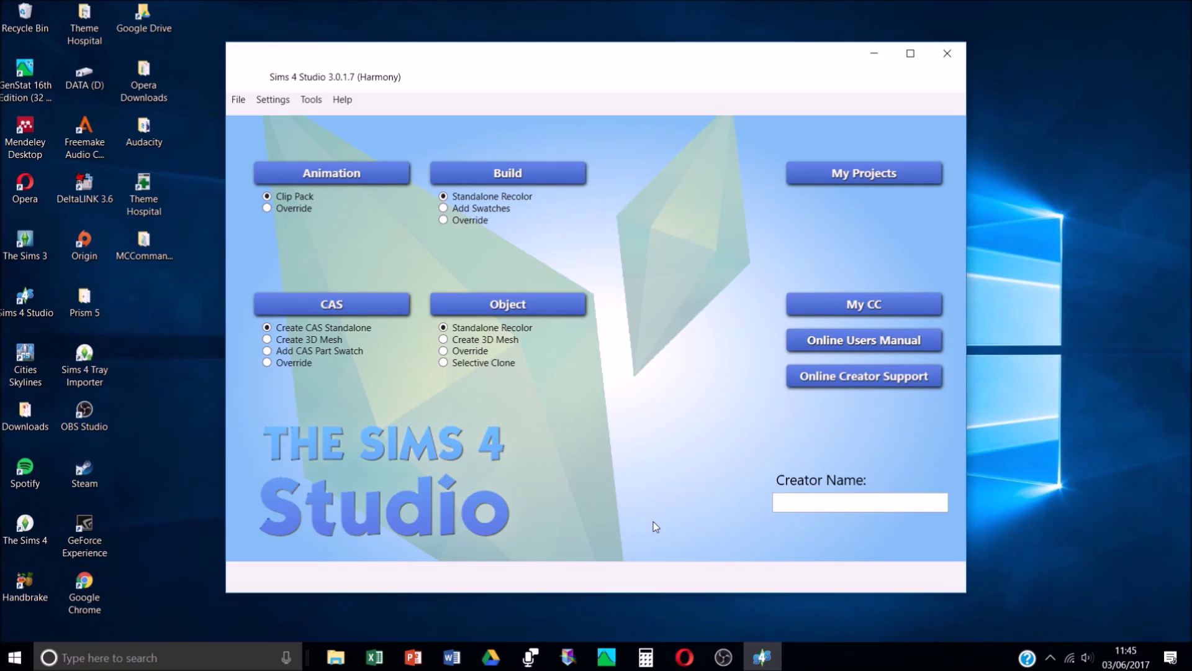
Open the Tools > Batch Fixes > CAS > Disallow CC for random fix.
click(312, 100)
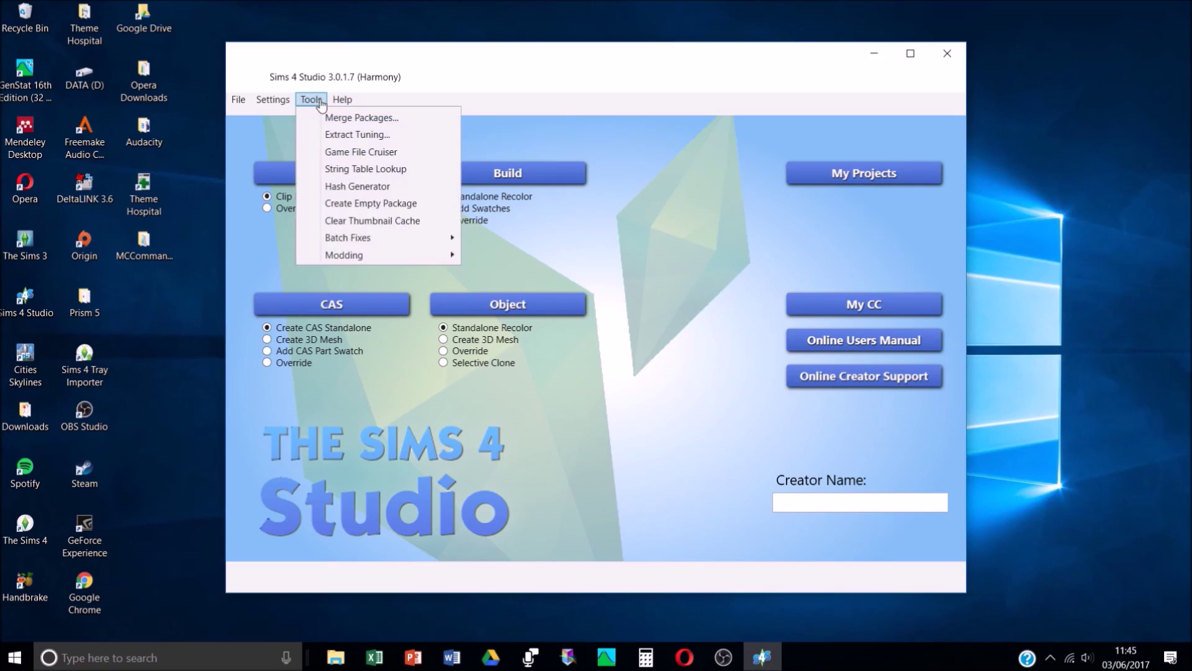
mouse_move(376, 240)
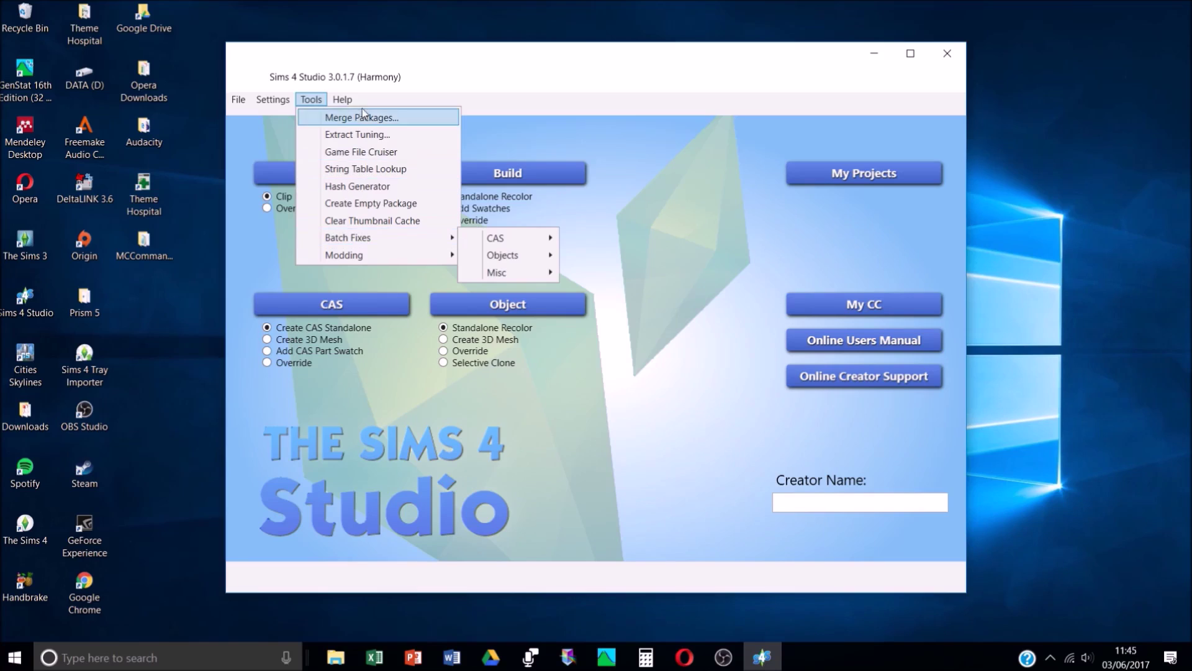
mouse_move(488, 241)
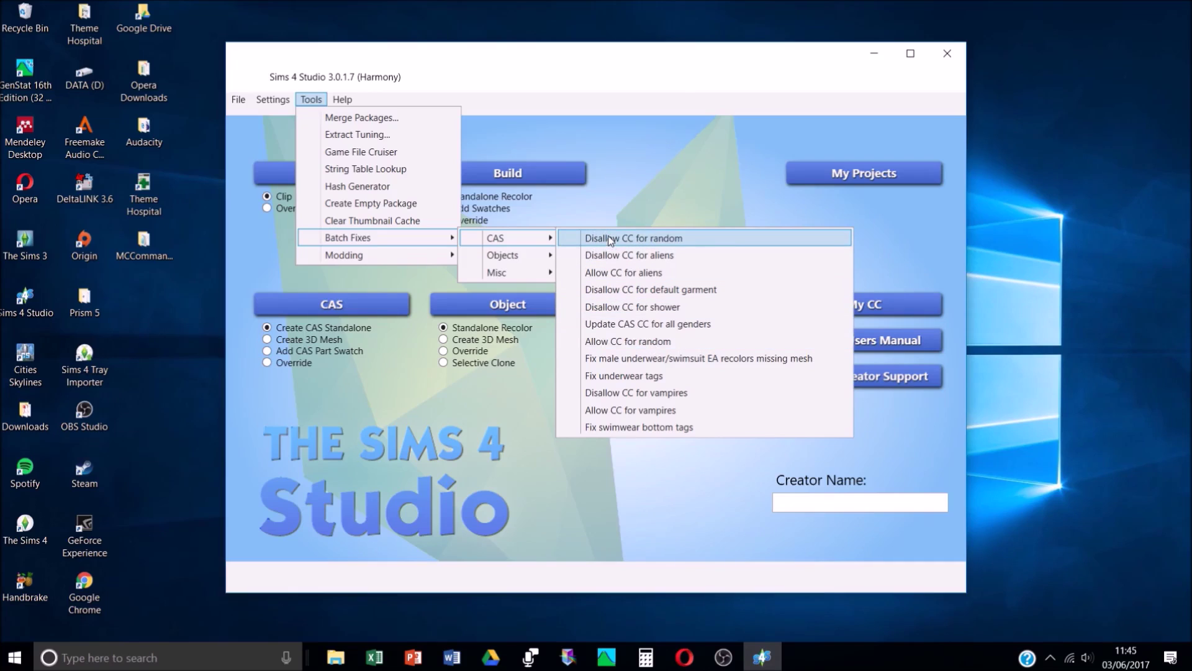
click(611, 239)
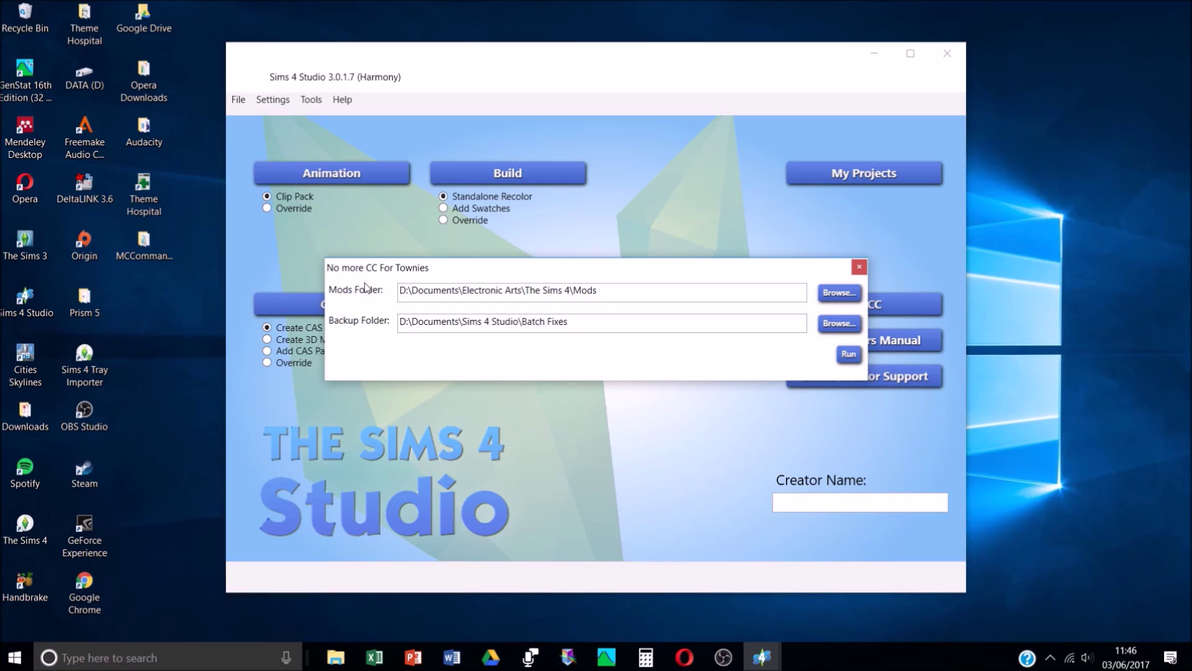
Run Disallow CC for random on the Mods folder (1680 need no fix) and close it.
click(613, 290)
click(842, 295)
click(849, 357)
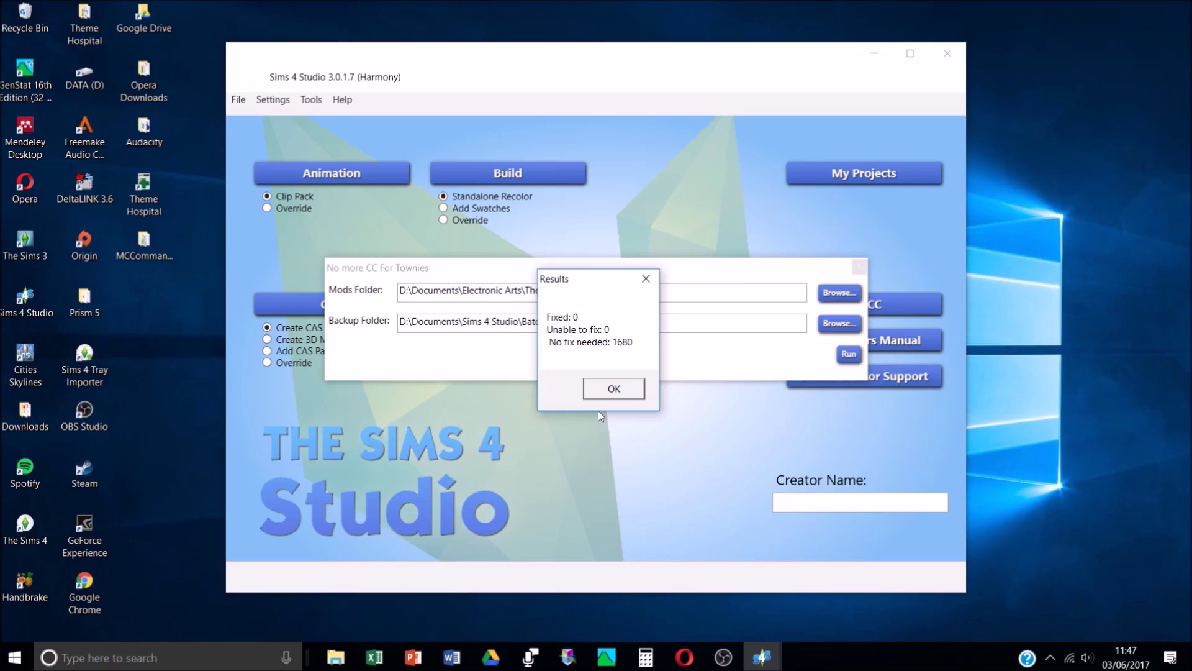
click(633, 389)
click(859, 267)
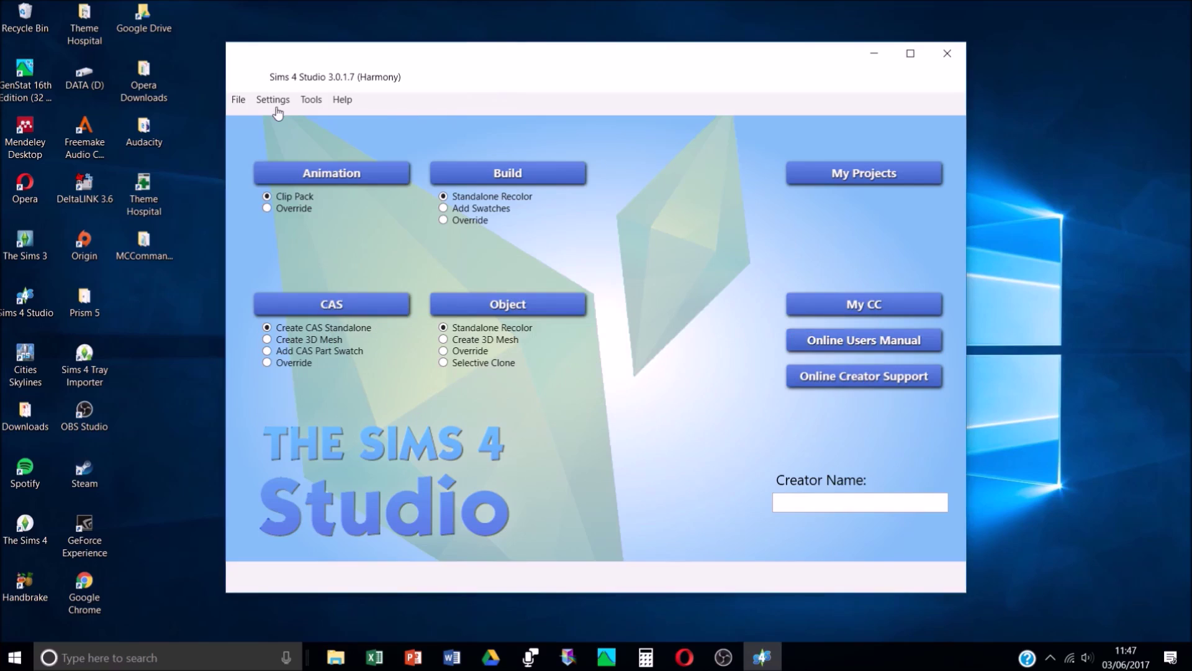
Run the Disallow CC for shower batch fix on the Mods folder, fixing 4 packages.
click(311, 100)
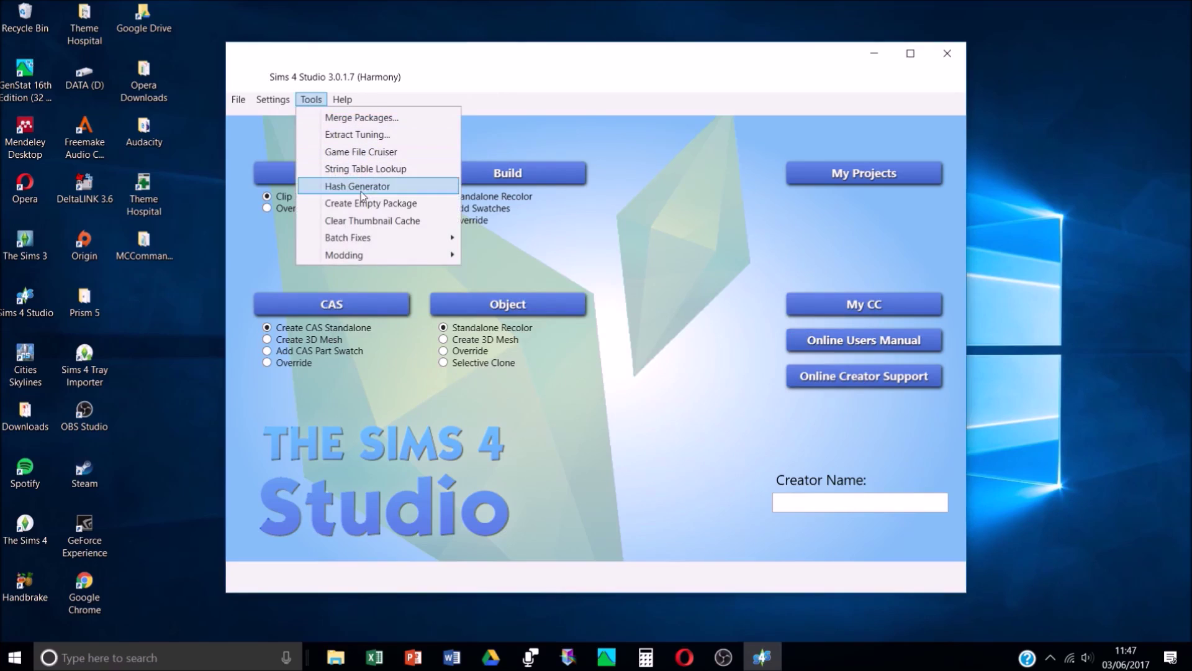
mouse_move(386, 239)
mouse_move(498, 241)
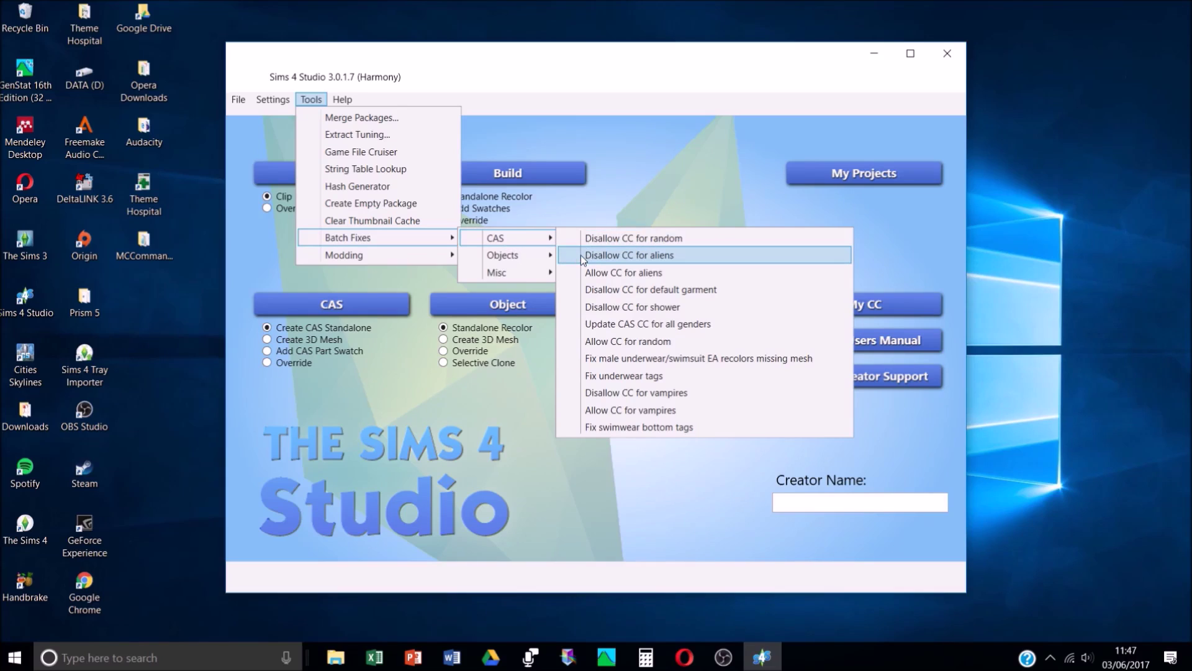
click(619, 309)
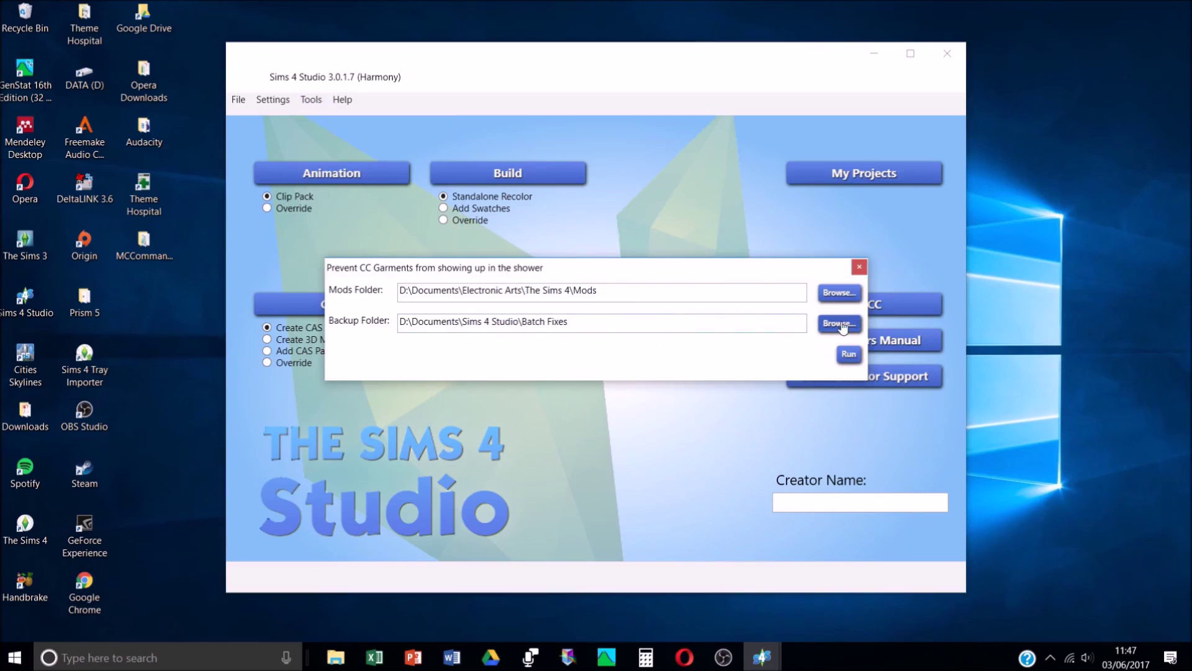
click(858, 356)
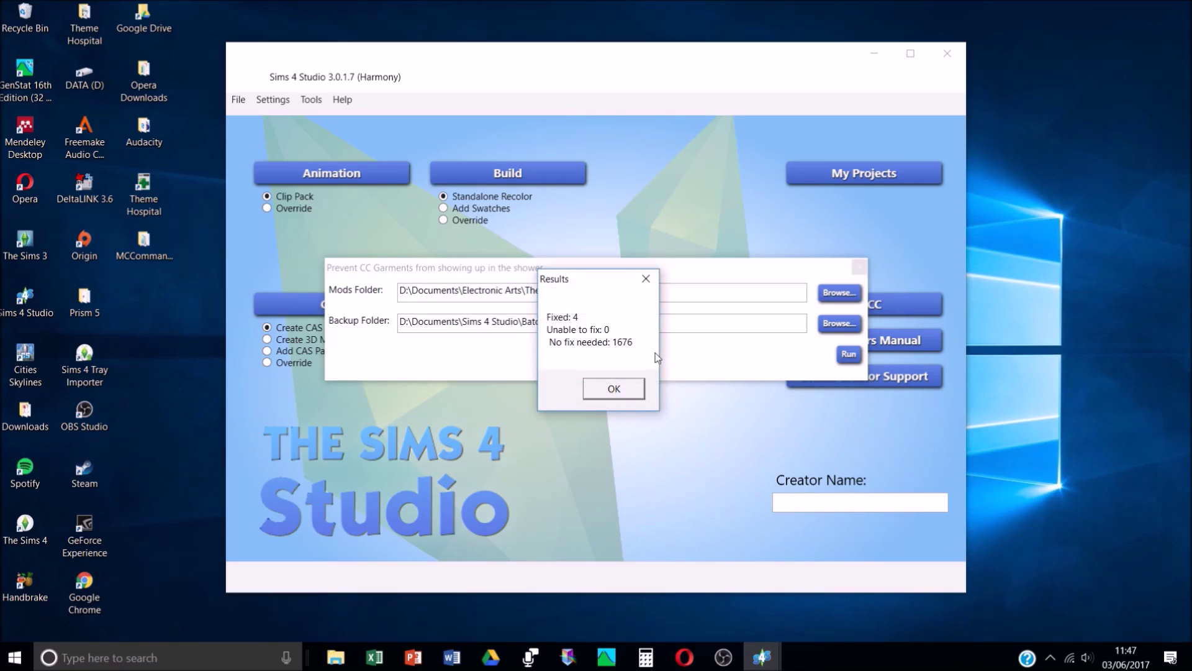
click(593, 393)
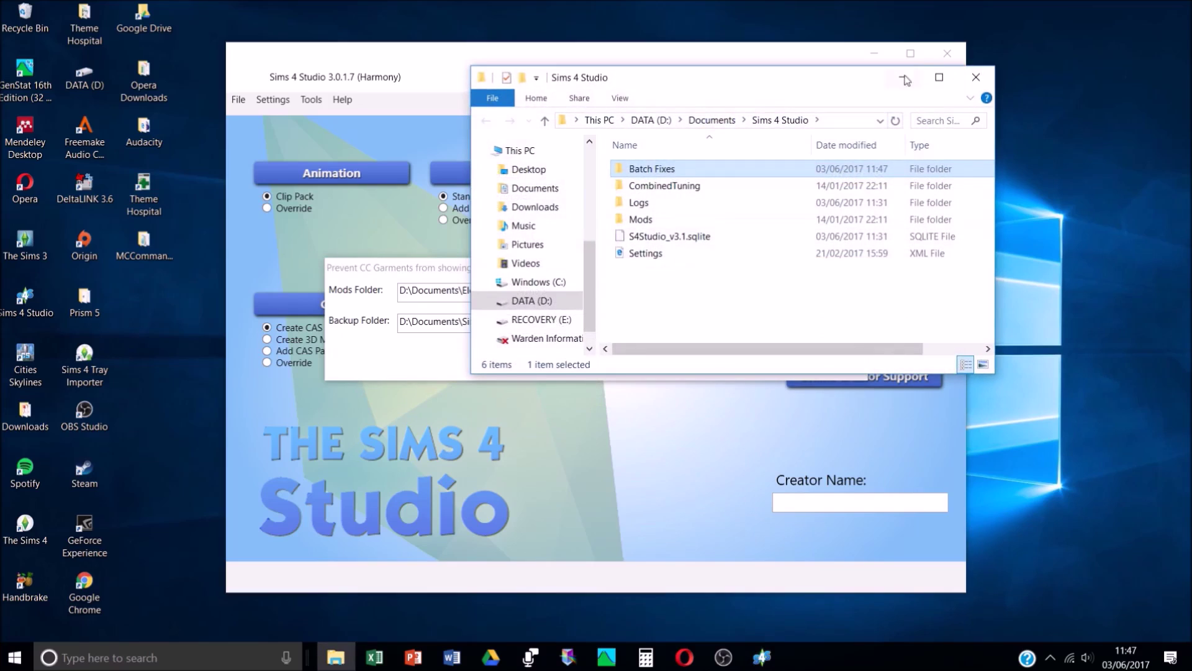
Browse the Batch Fixes backup folders, including Disallow CC for shower, then close Explorer.
double_click(665, 174)
scroll(758, 236, down, 2)
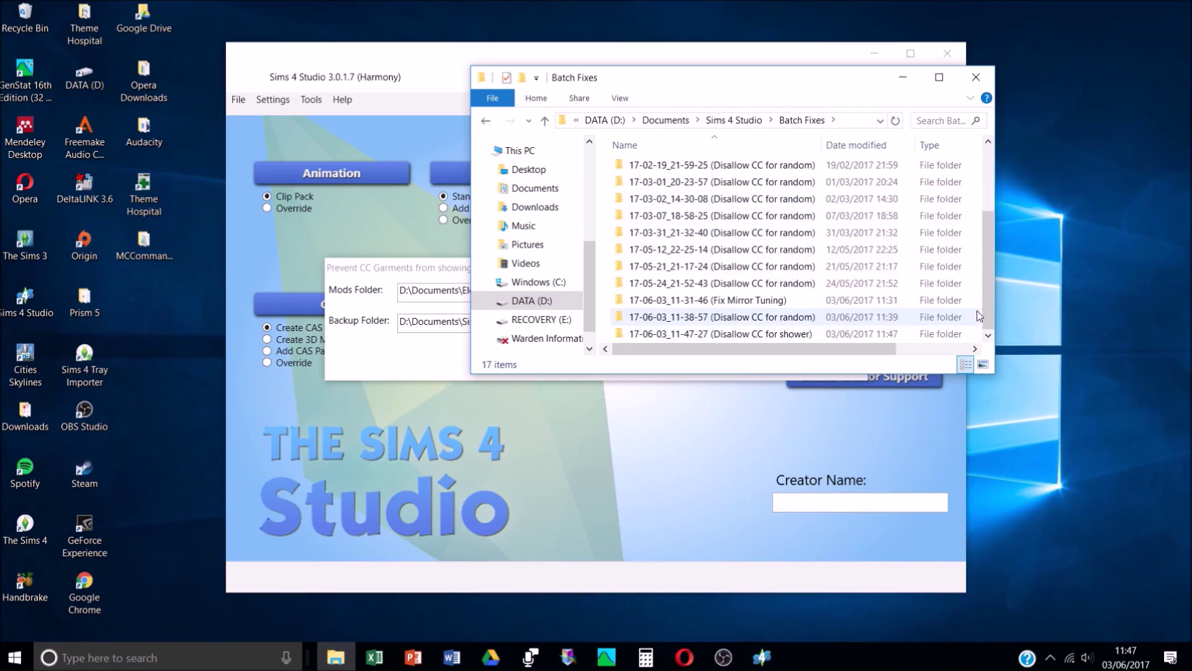
drag(986, 300, 982, 267)
click(976, 77)
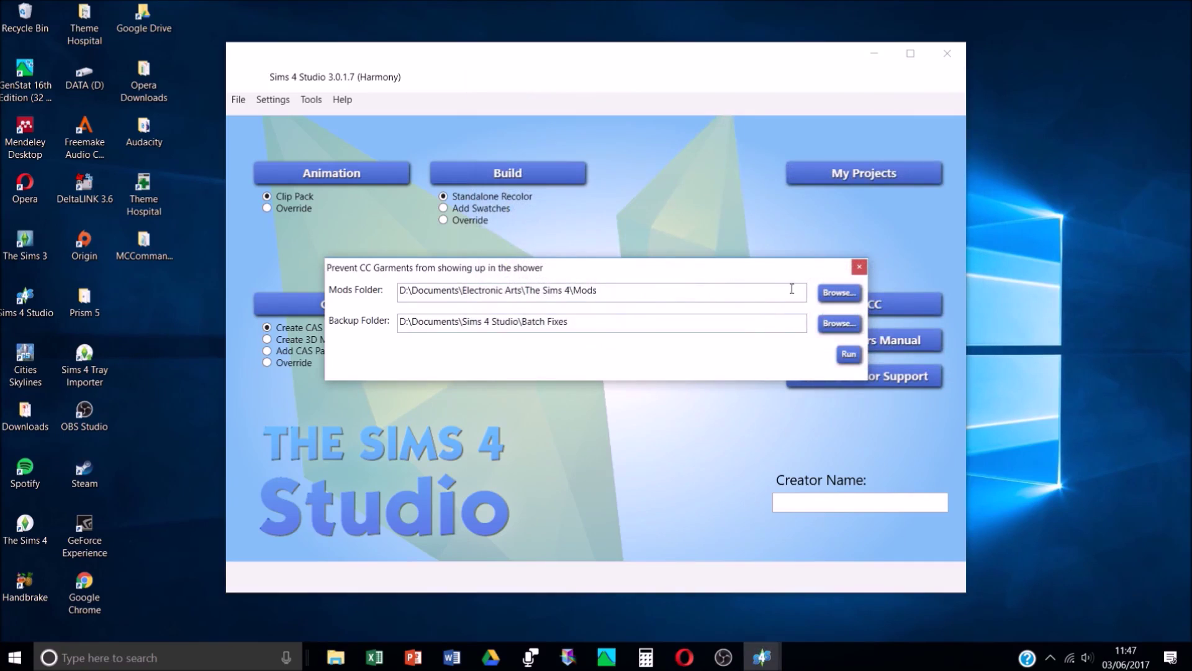
Close the shower fix dialog and dismiss Settings without changes.
click(861, 268)
click(273, 99)
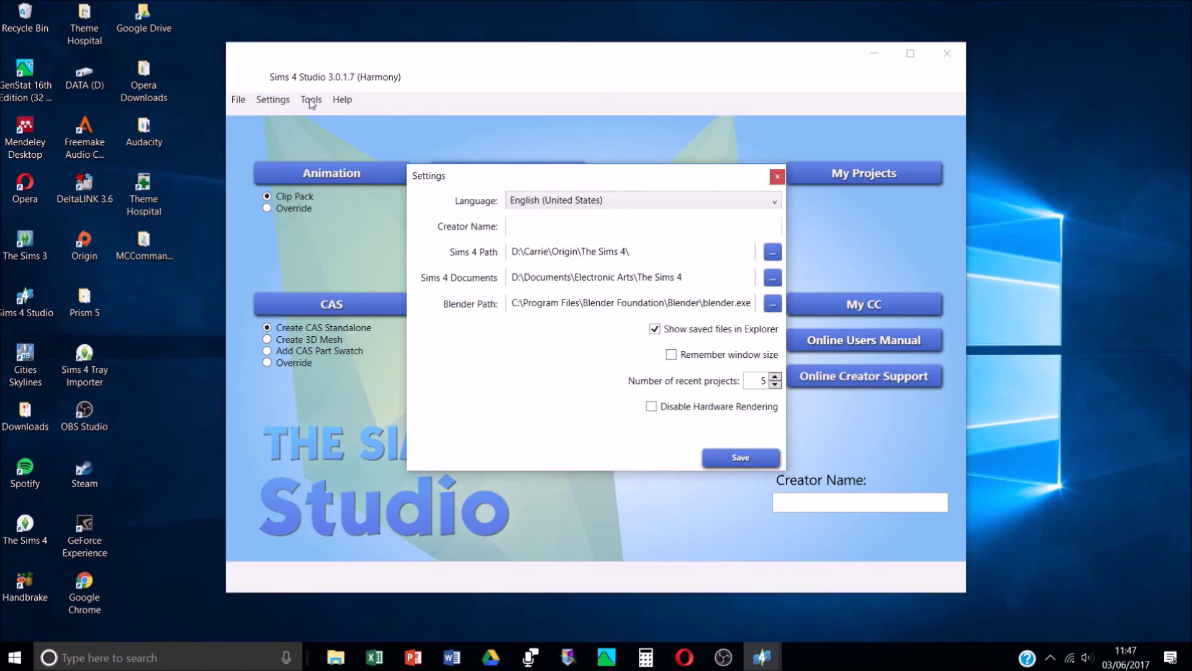
click(777, 177)
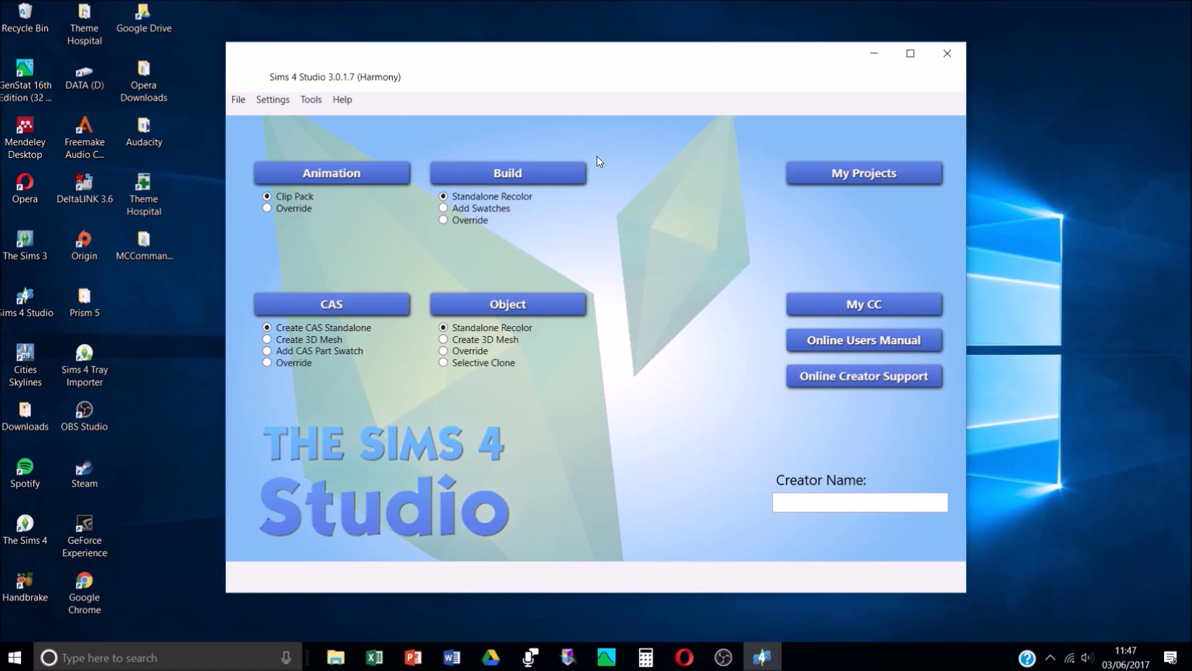
Run the male underwear/swimsuit EA recolors missing mesh fix on Mods (0 fixed) and close it.
click(311, 99)
mouse_move(426, 235)
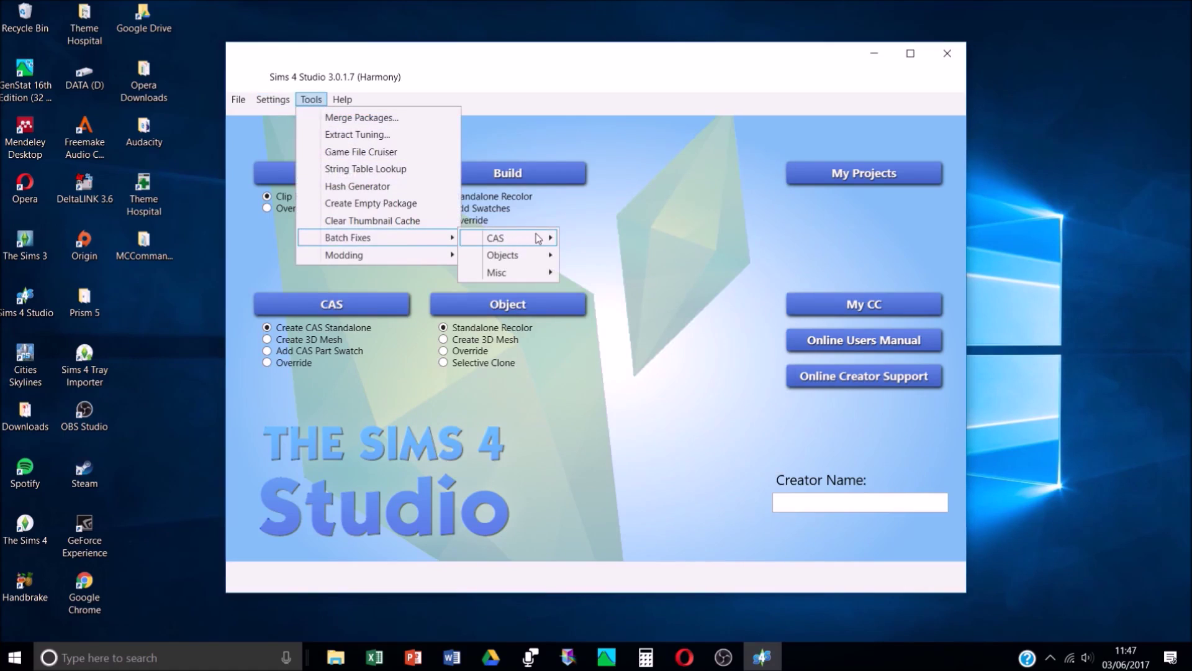
mouse_move(538, 238)
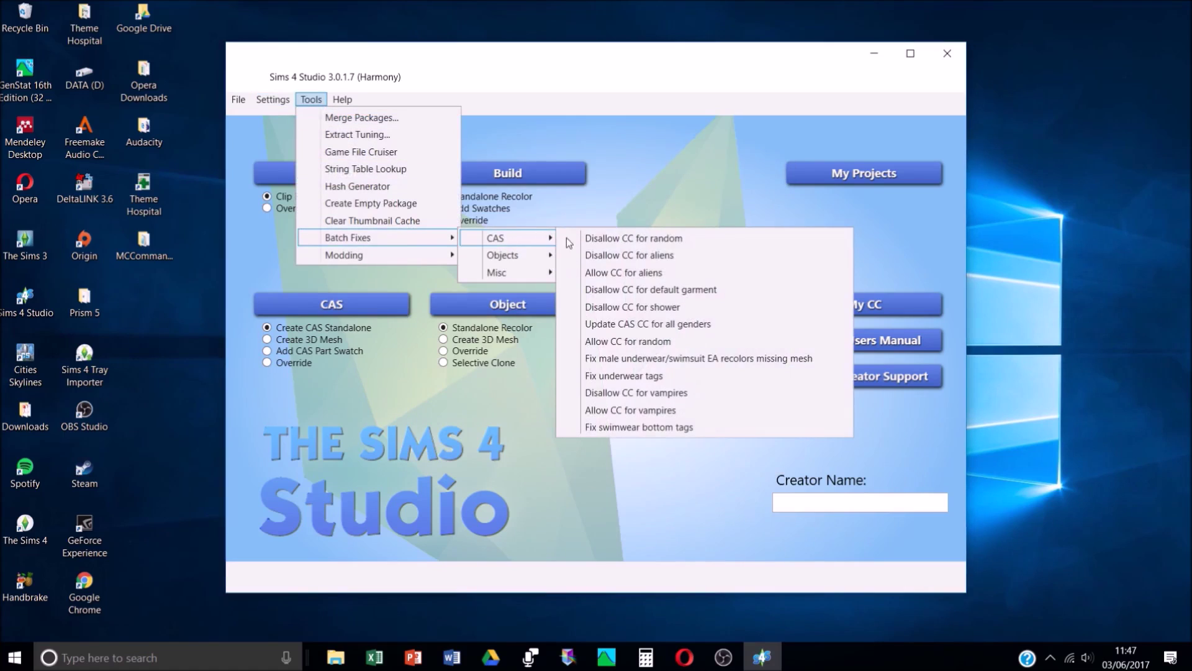
click(679, 366)
click(848, 354)
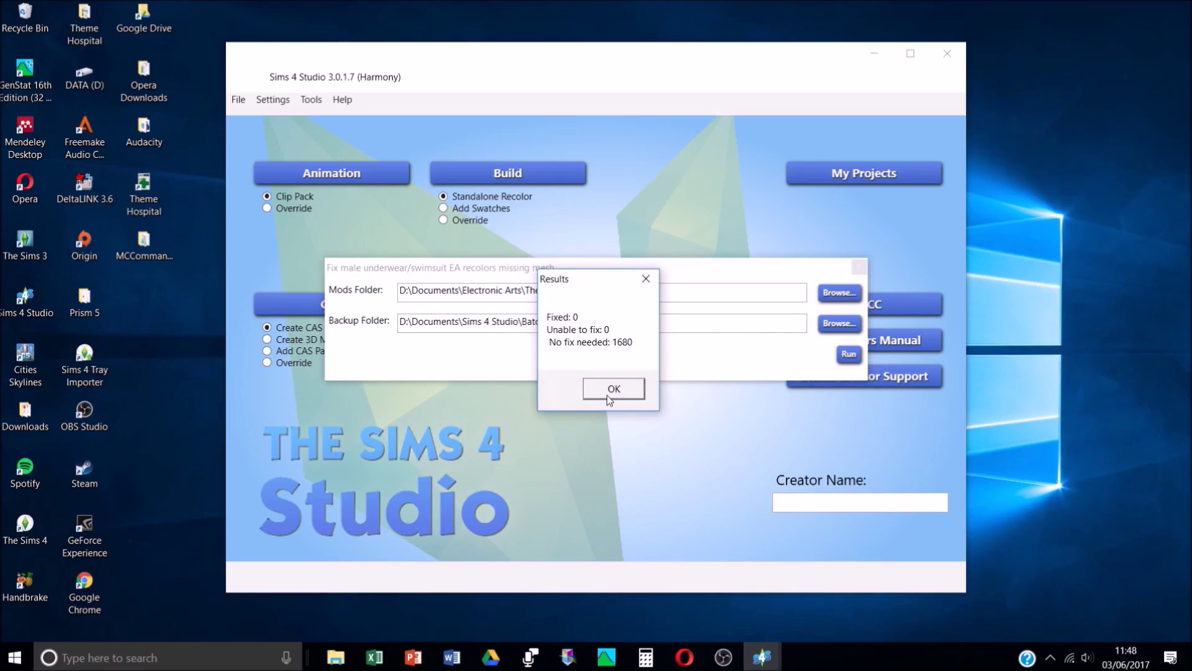
click(600, 395)
click(857, 267)
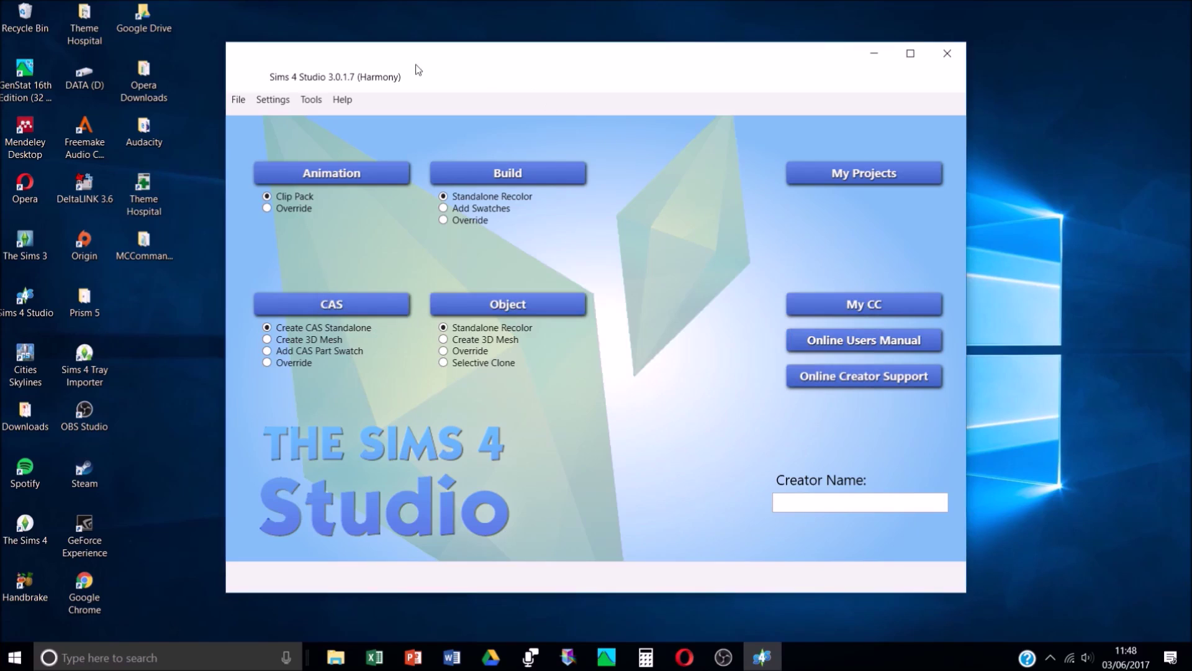
Run Fix CC Light Tuning on the Mods folder, fixing 4 items with 964 needing none, then close its windows.
click(312, 99)
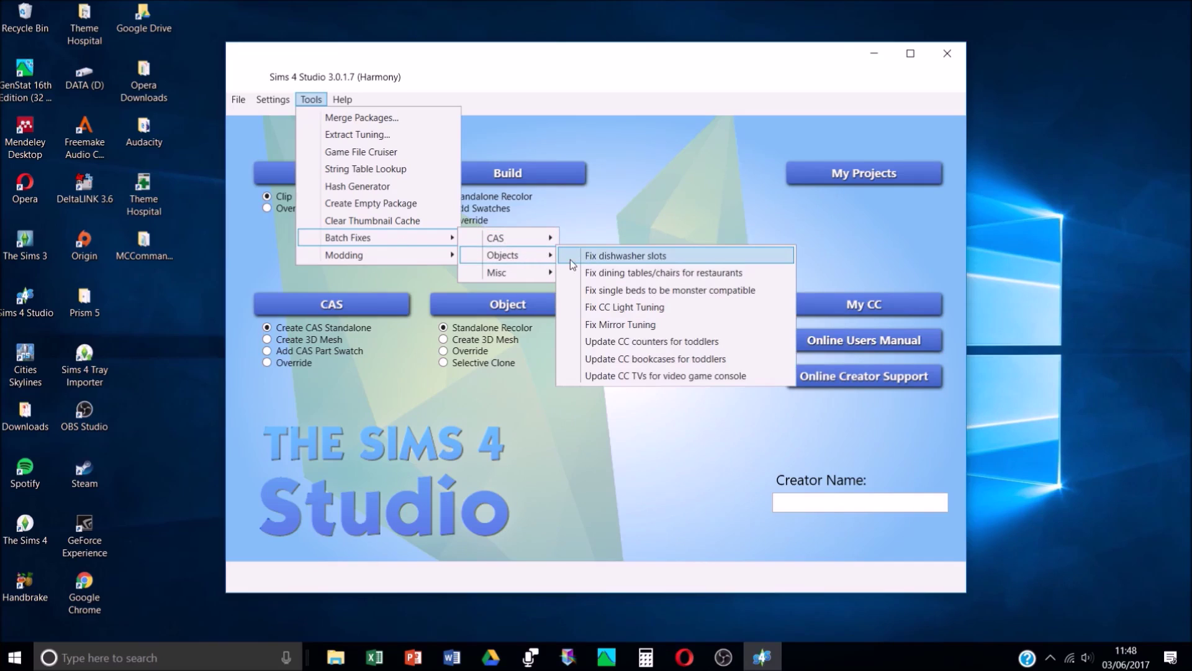
click(677, 309)
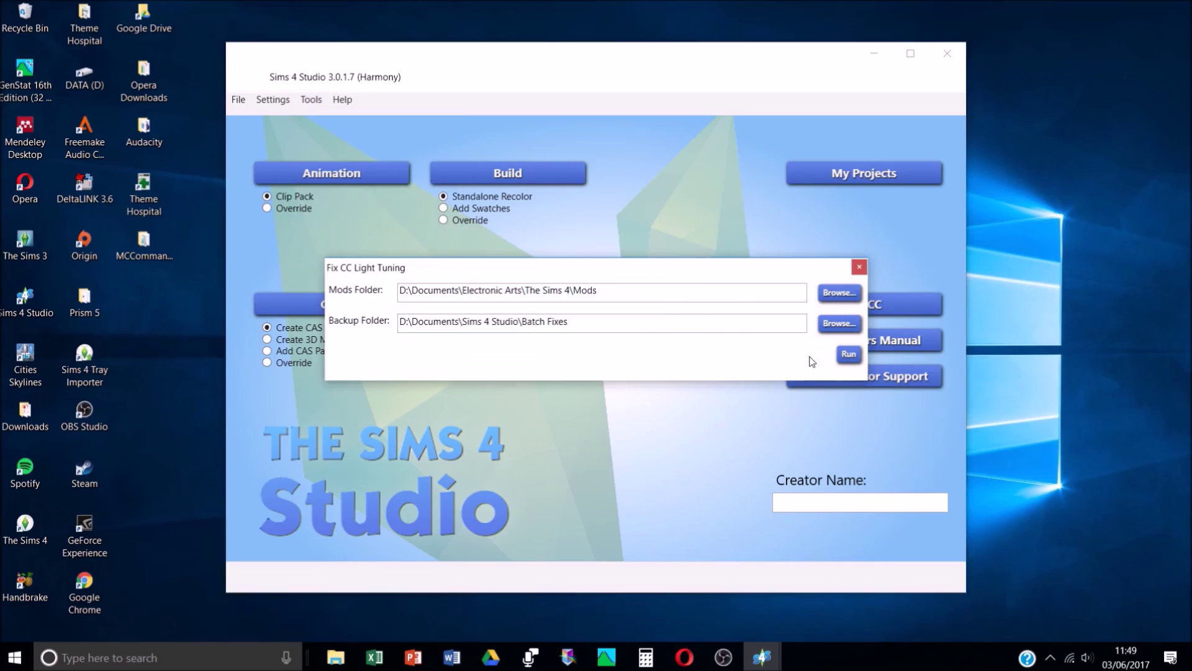
click(848, 354)
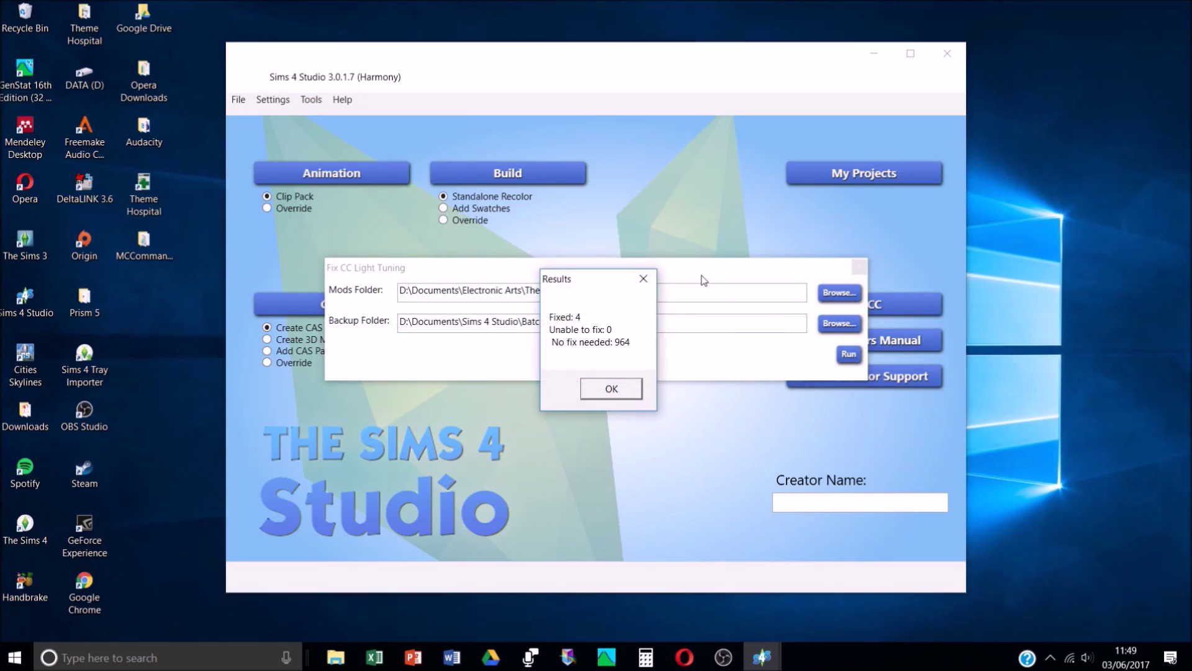
click(614, 401)
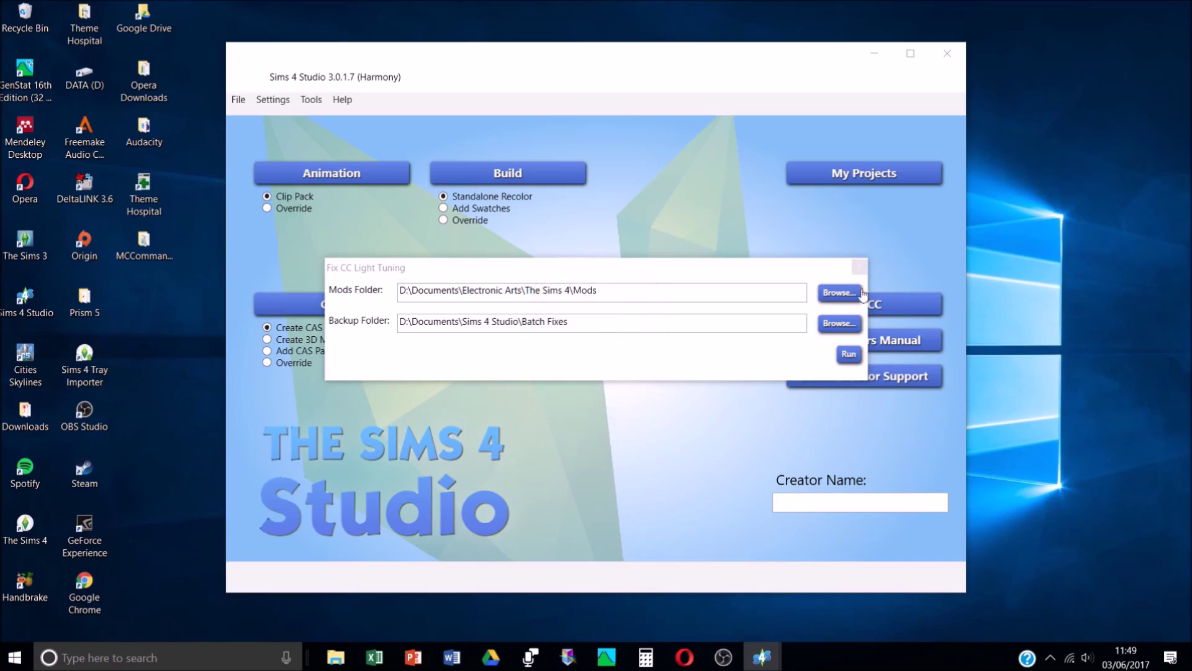
click(976, 77)
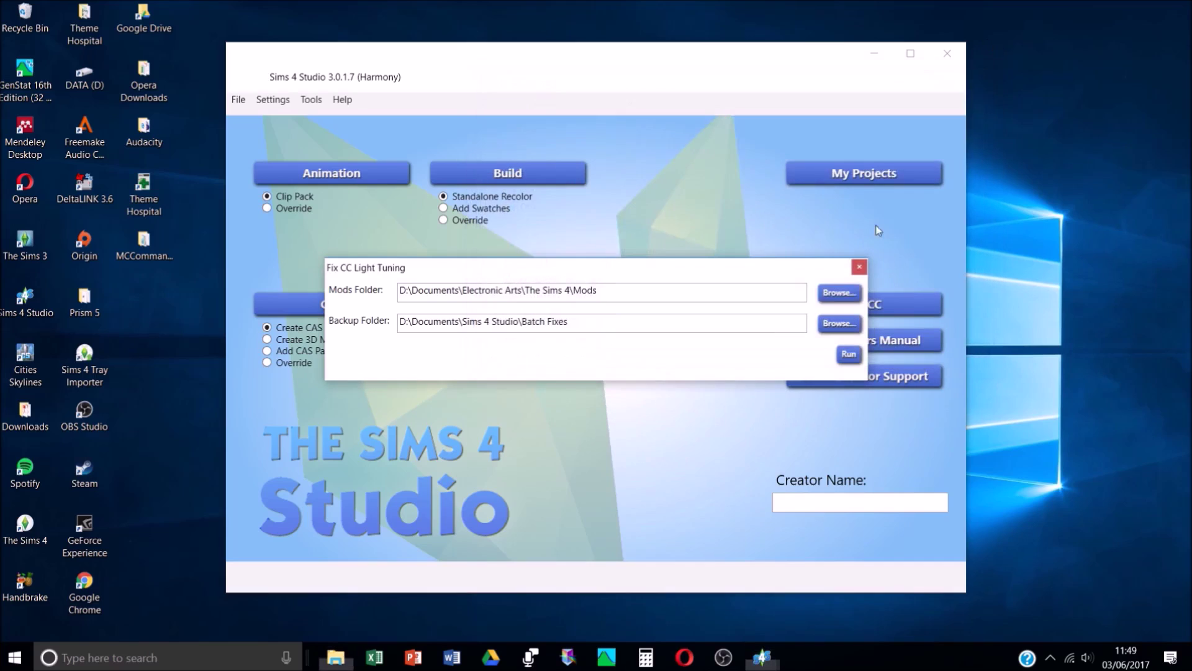
click(854, 265)
Run the toddler counters update fix on the Mods folder, fixing 10 items.
click(311, 100)
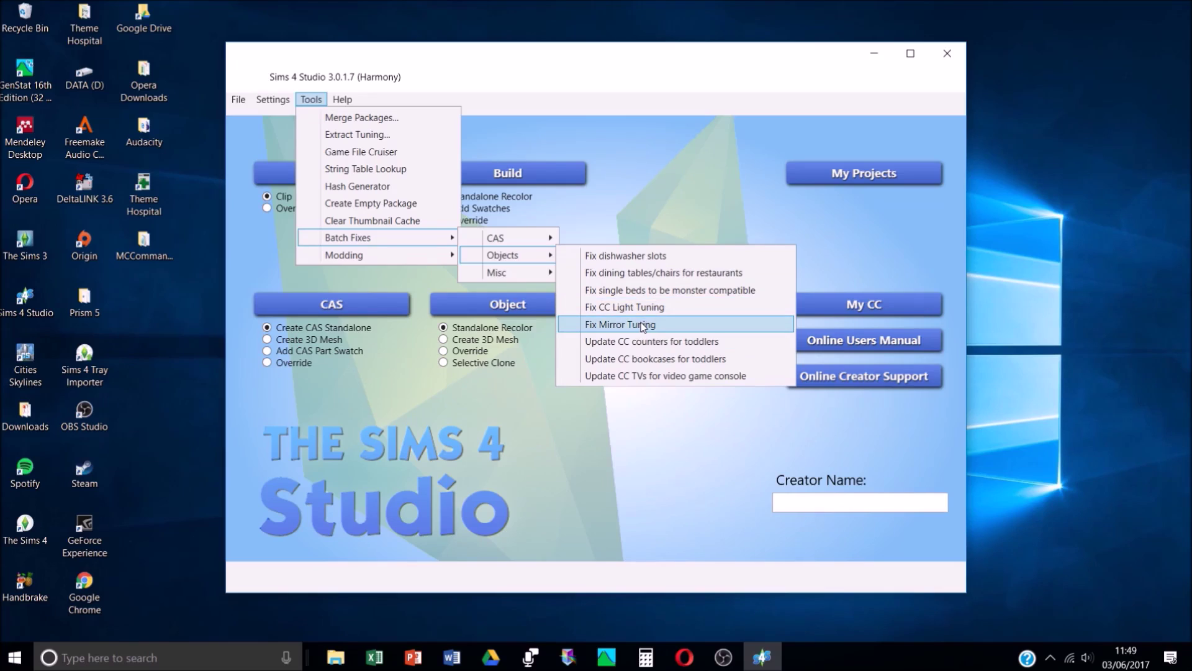
click(665, 341)
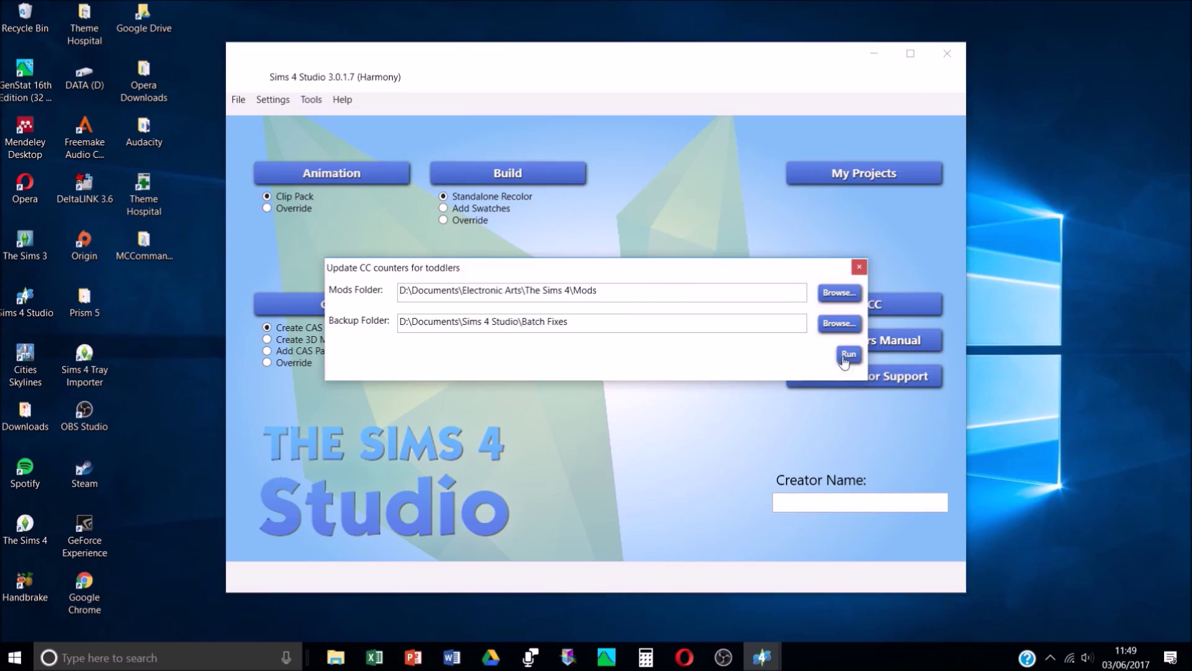
click(847, 356)
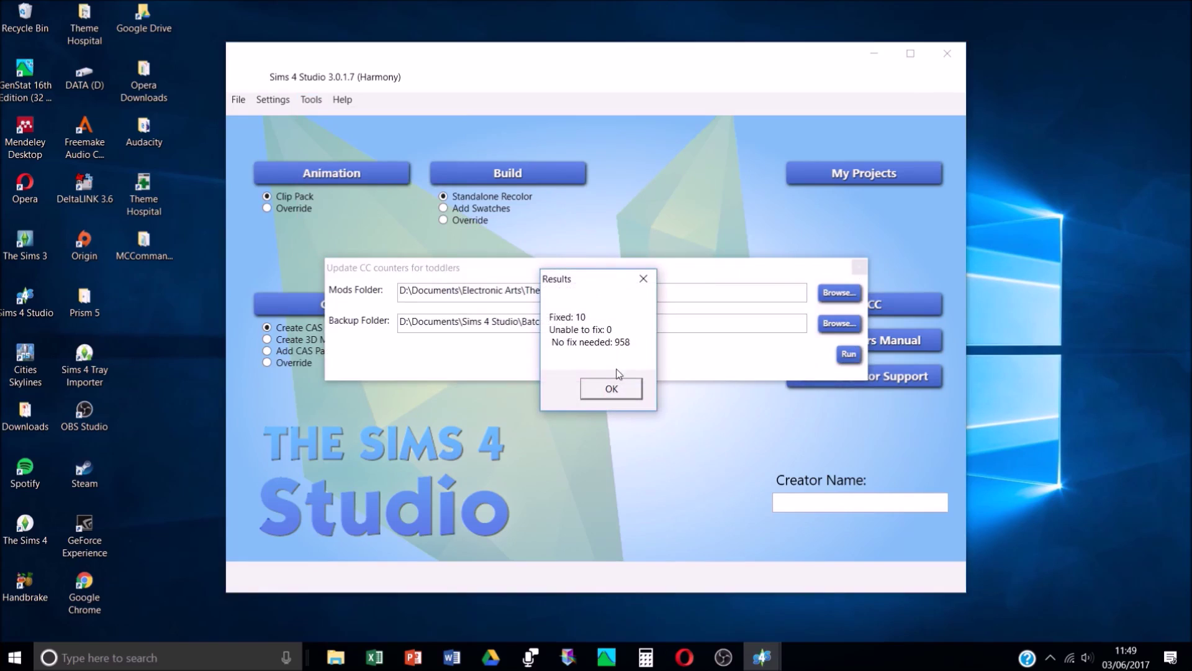
click(613, 386)
click(977, 77)
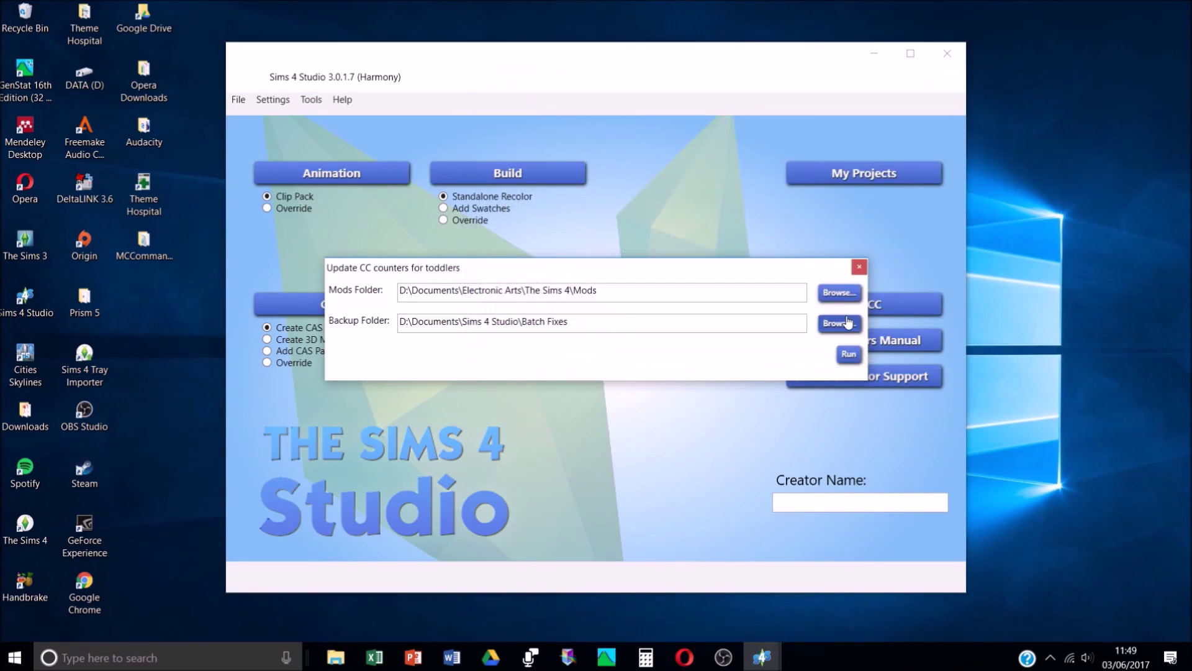
click(846, 274)
Run the toddler bookcases update fix on the Mods folder, fixing 6 items.
click(311, 99)
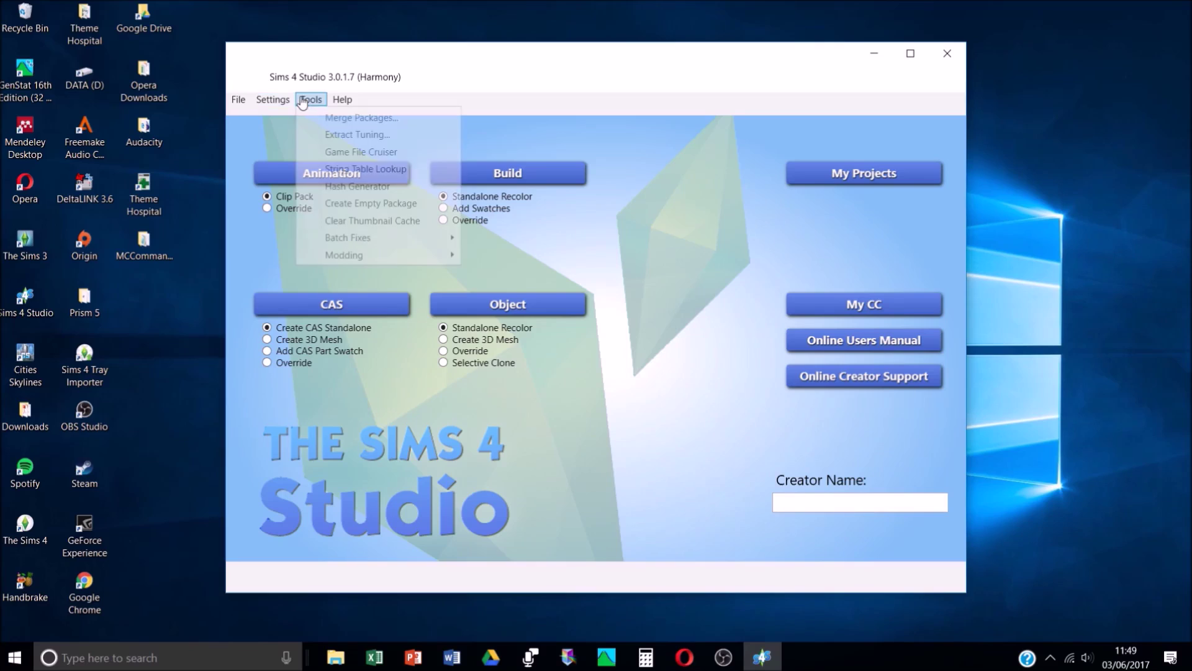
mouse_move(375, 240)
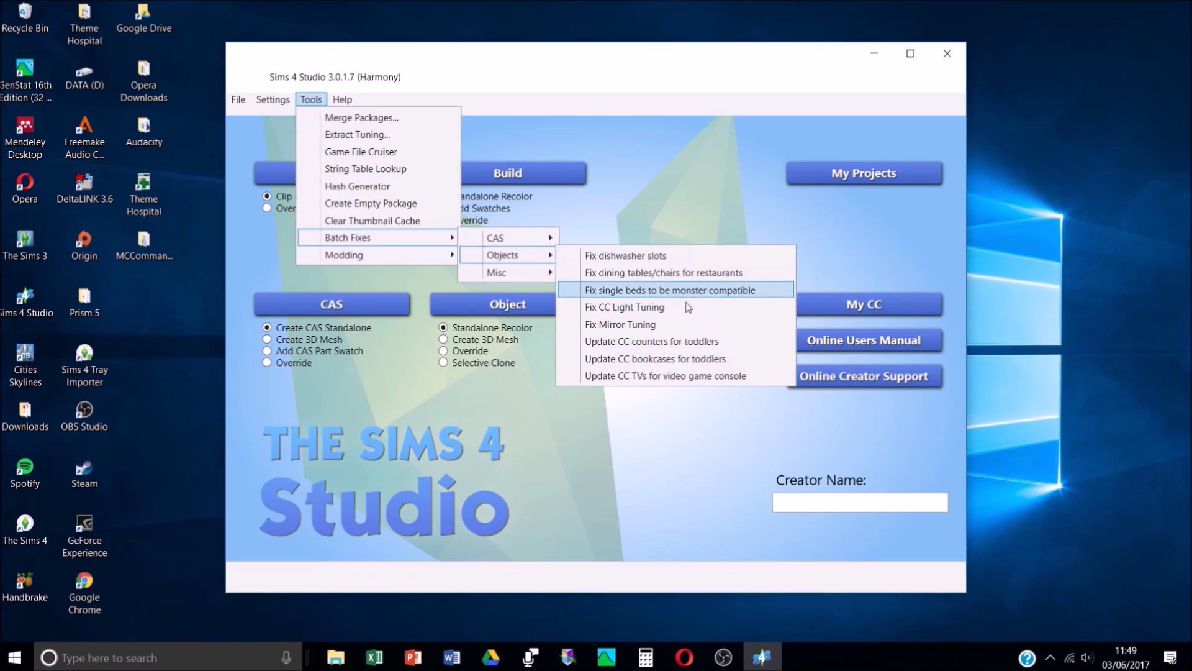
click(691, 359)
click(851, 354)
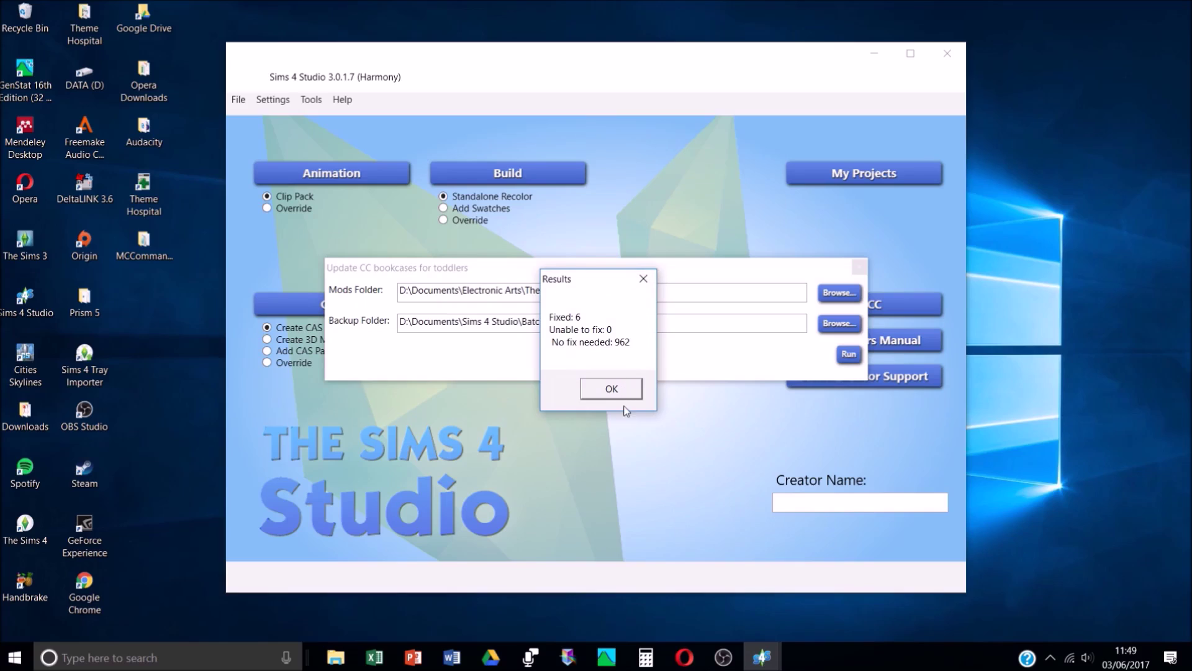
click(626, 390)
click(976, 78)
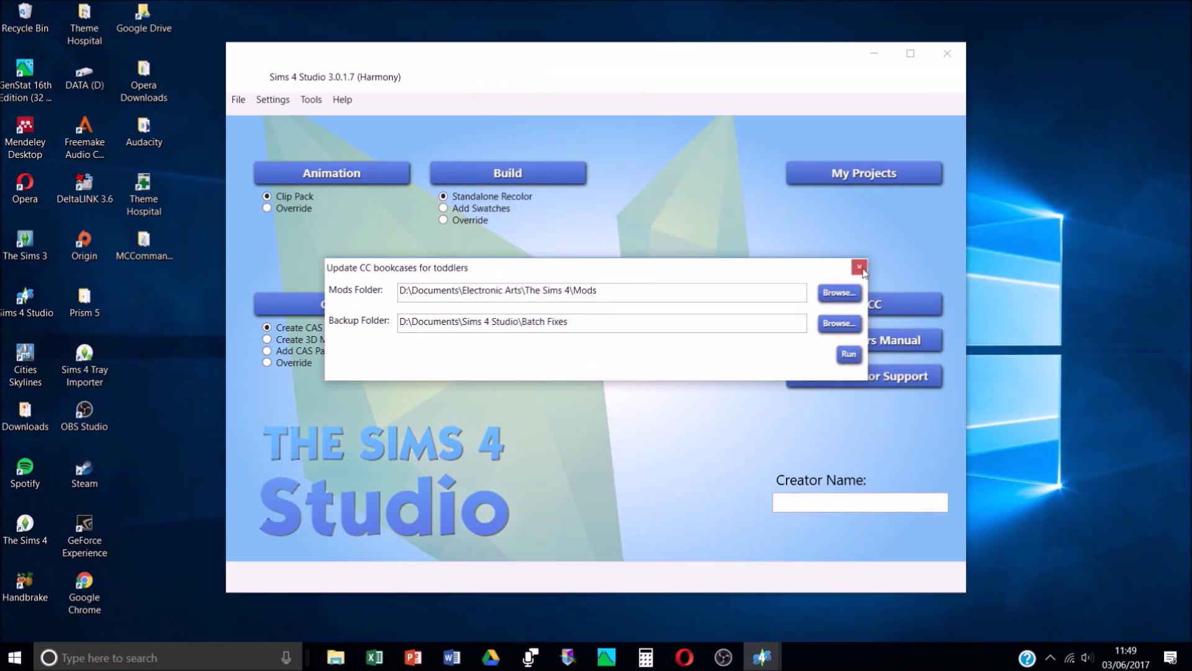
click(868, 269)
Run the TV video game console update fix on Mods, fixing 1 file with 967 needing none.
click(342, 100)
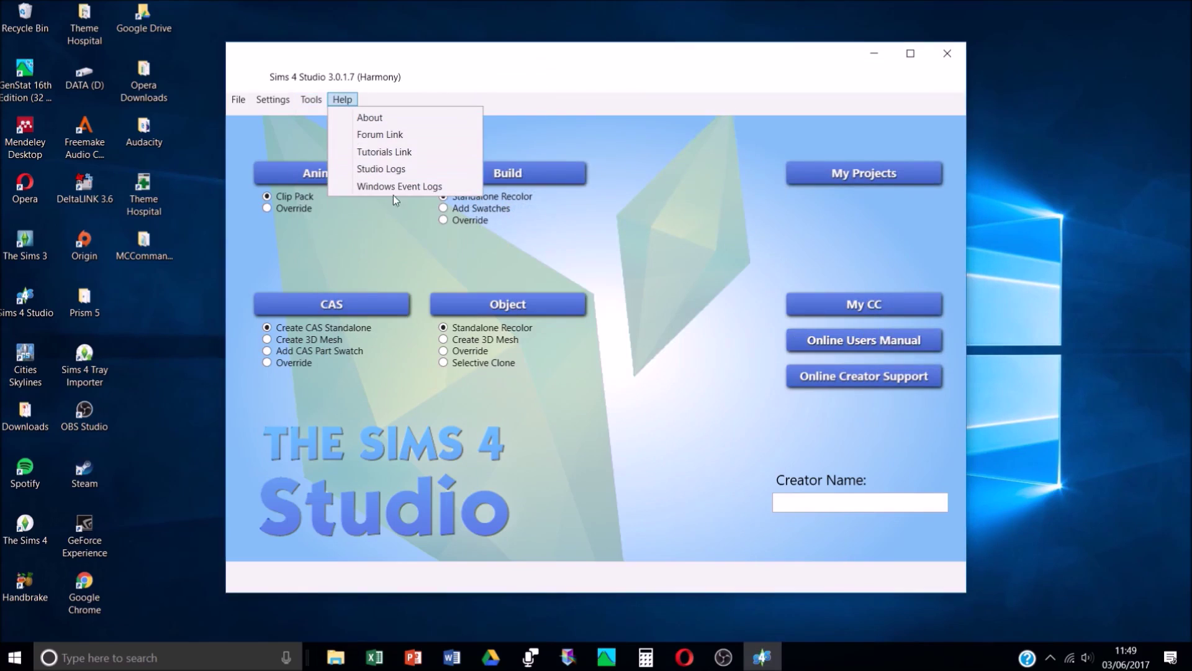
click(311, 99)
mouse_move(393, 237)
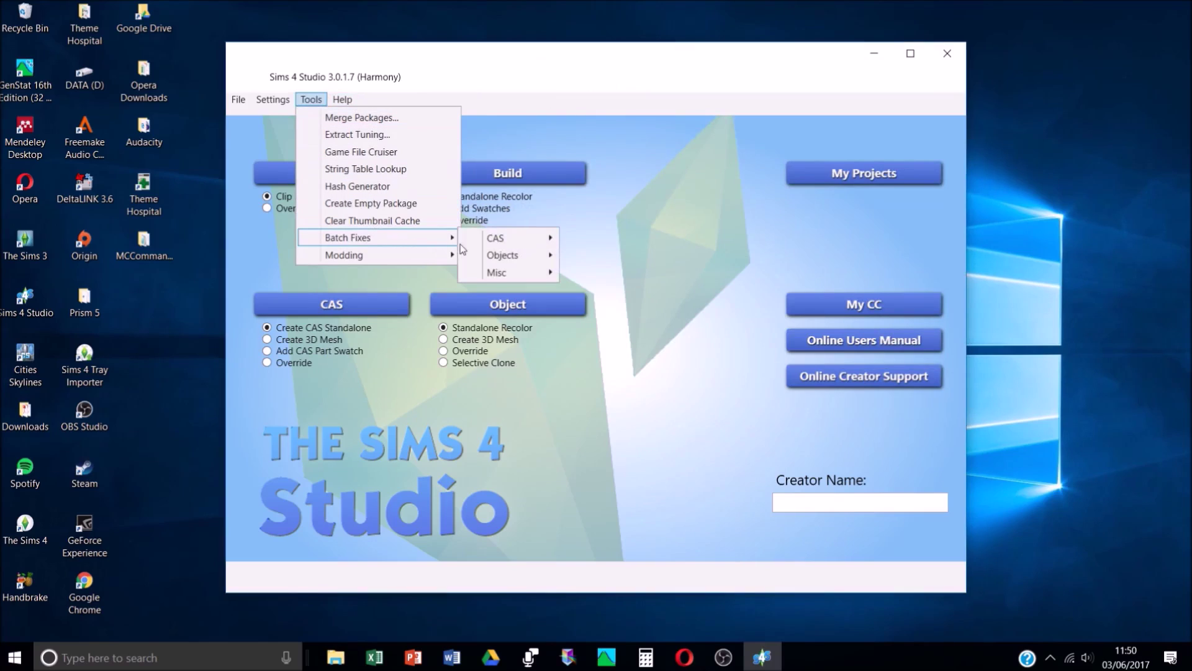
mouse_move(543, 256)
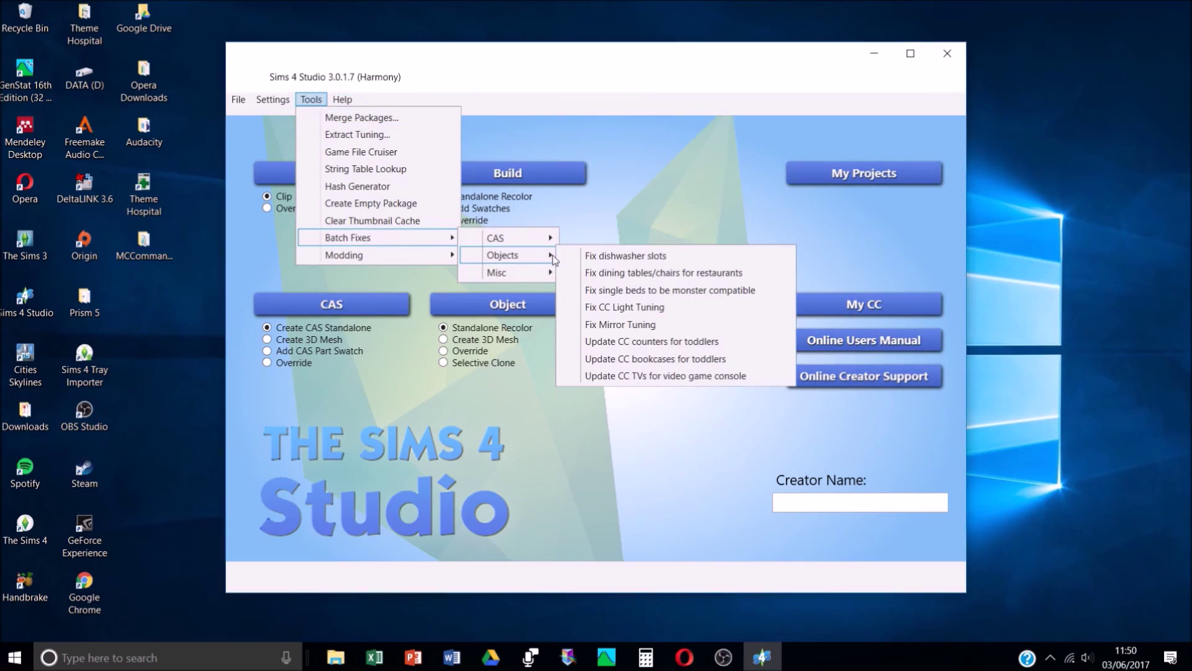
click(673, 378)
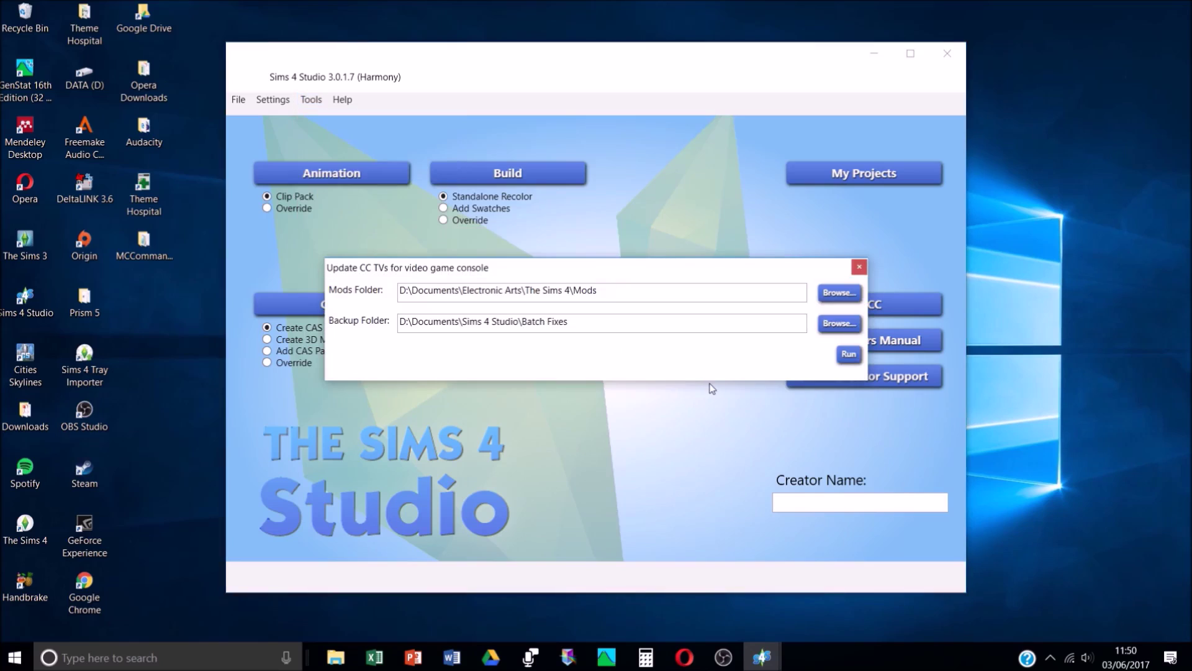
click(849, 357)
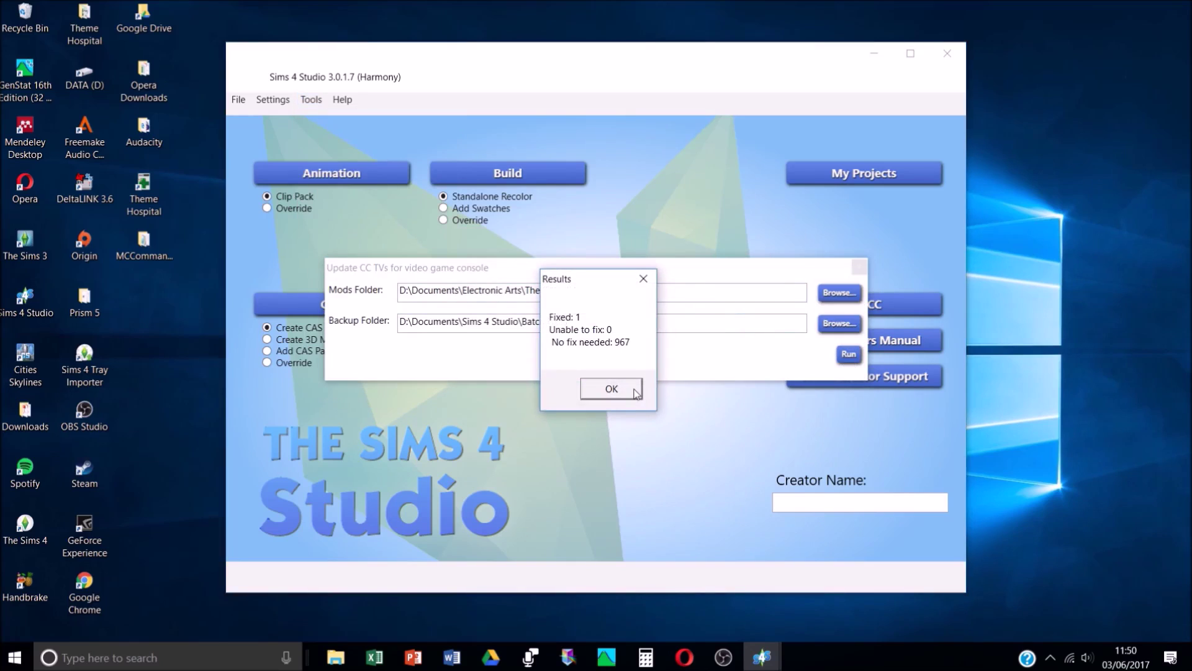
click(637, 393)
click(976, 77)
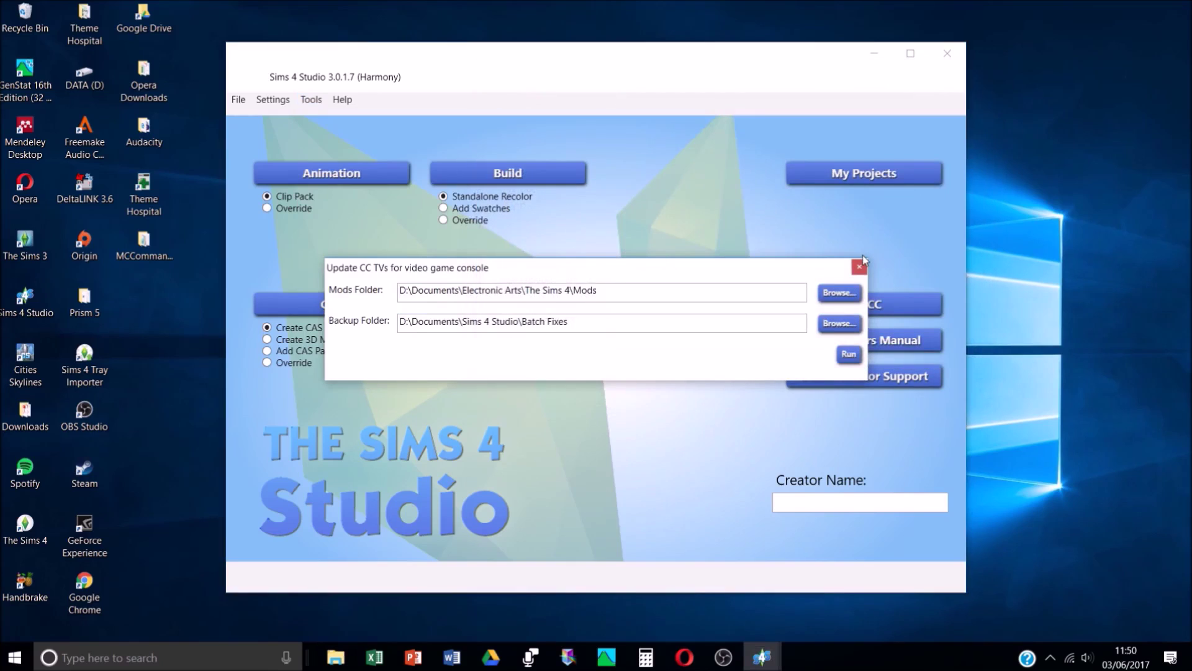
click(867, 261)
click(311, 99)
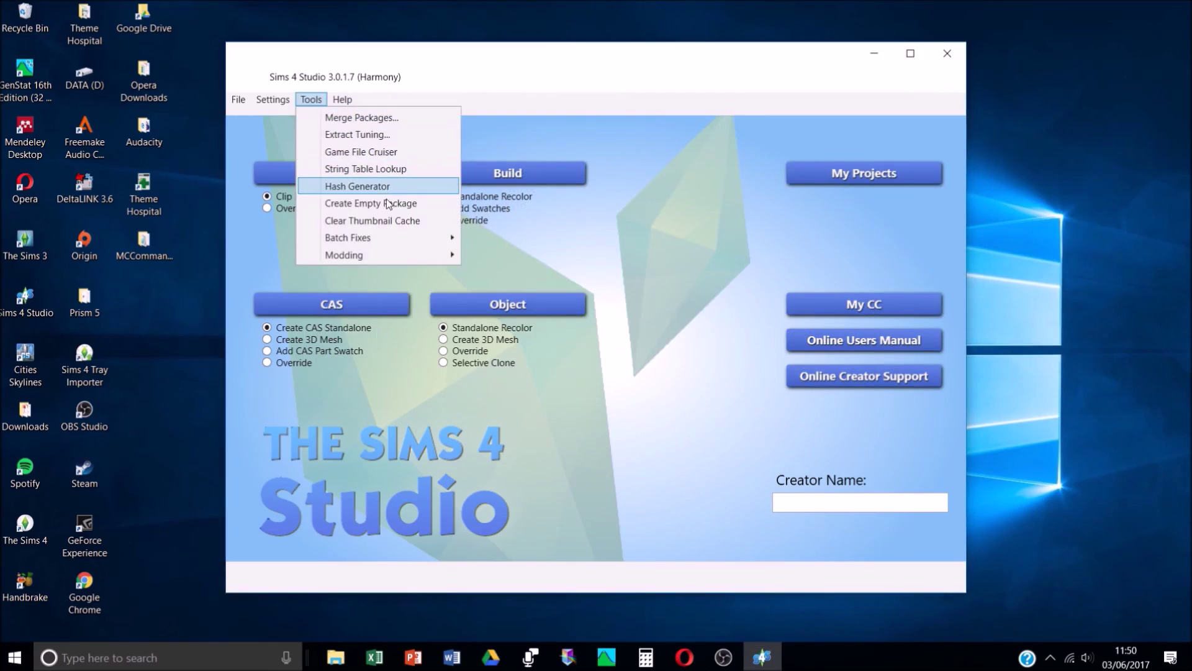
mouse_move(409, 237)
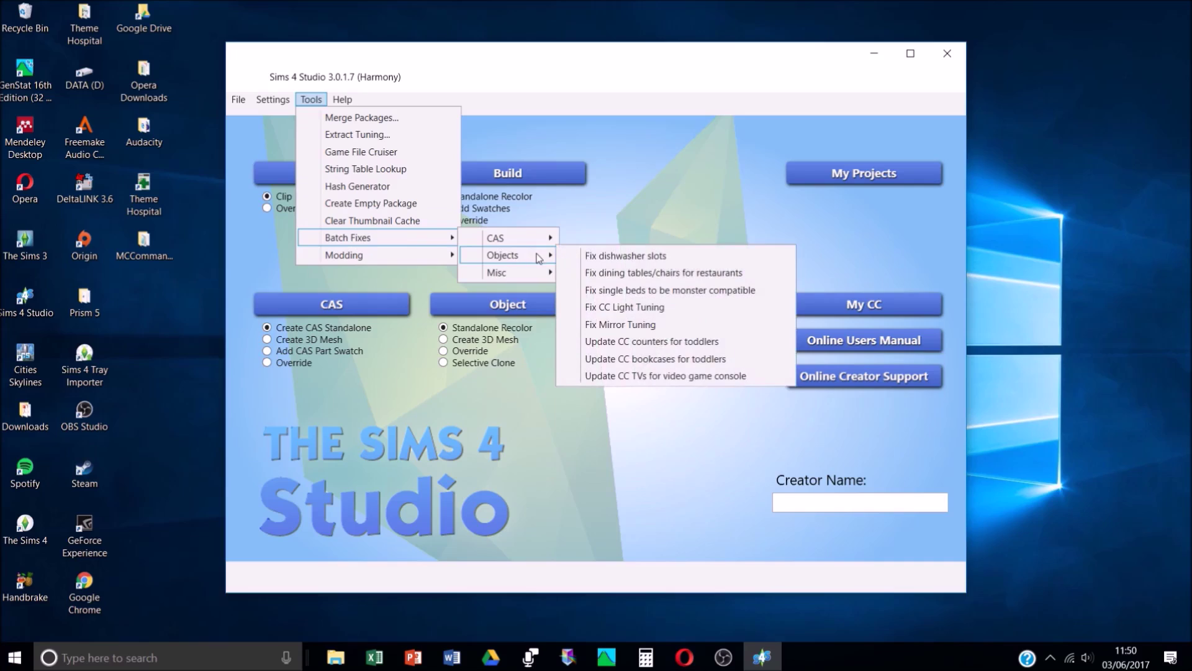
mouse_move(528, 276)
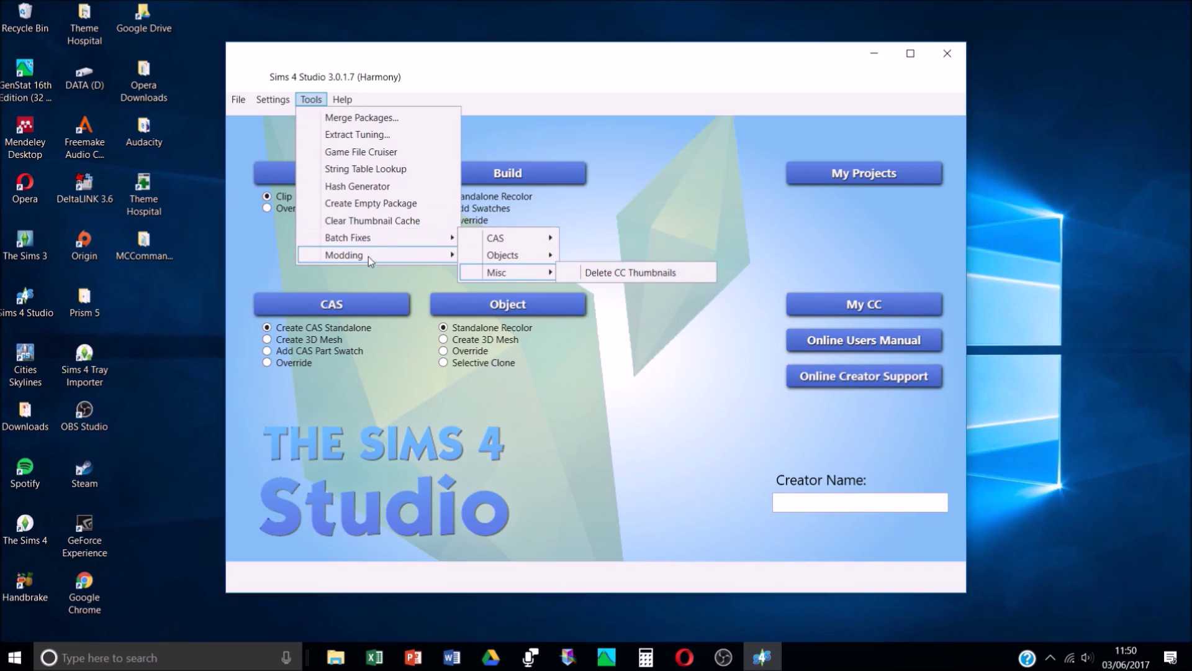
mouse_move(369, 254)
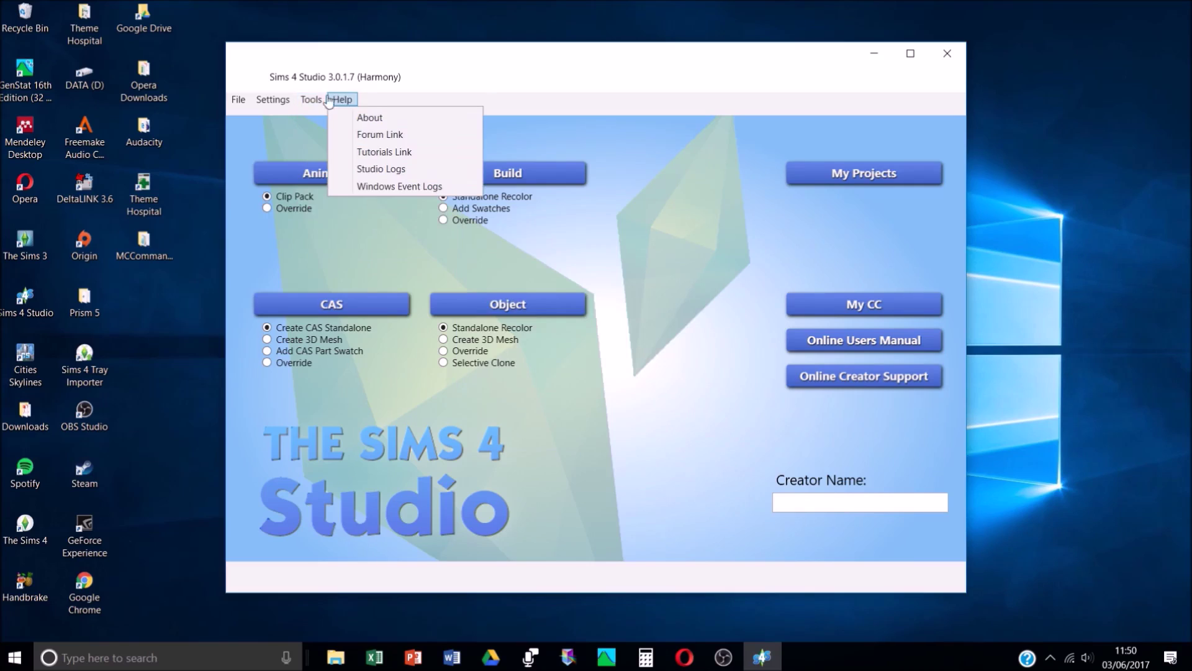
click(309, 101)
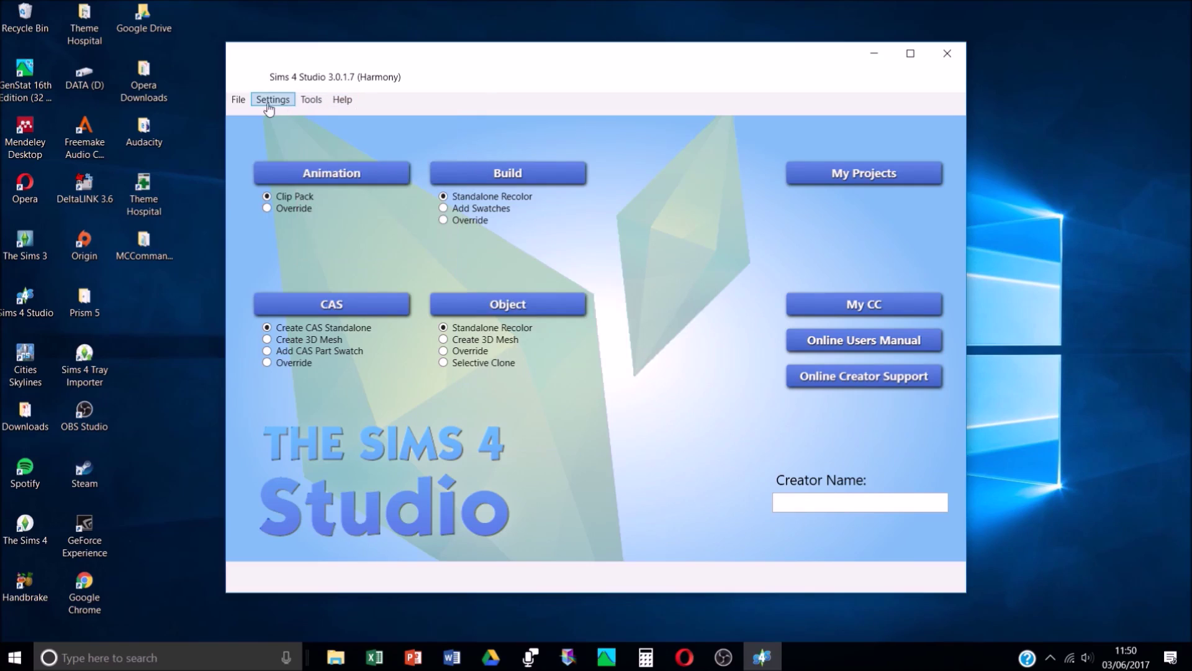
click(316, 105)
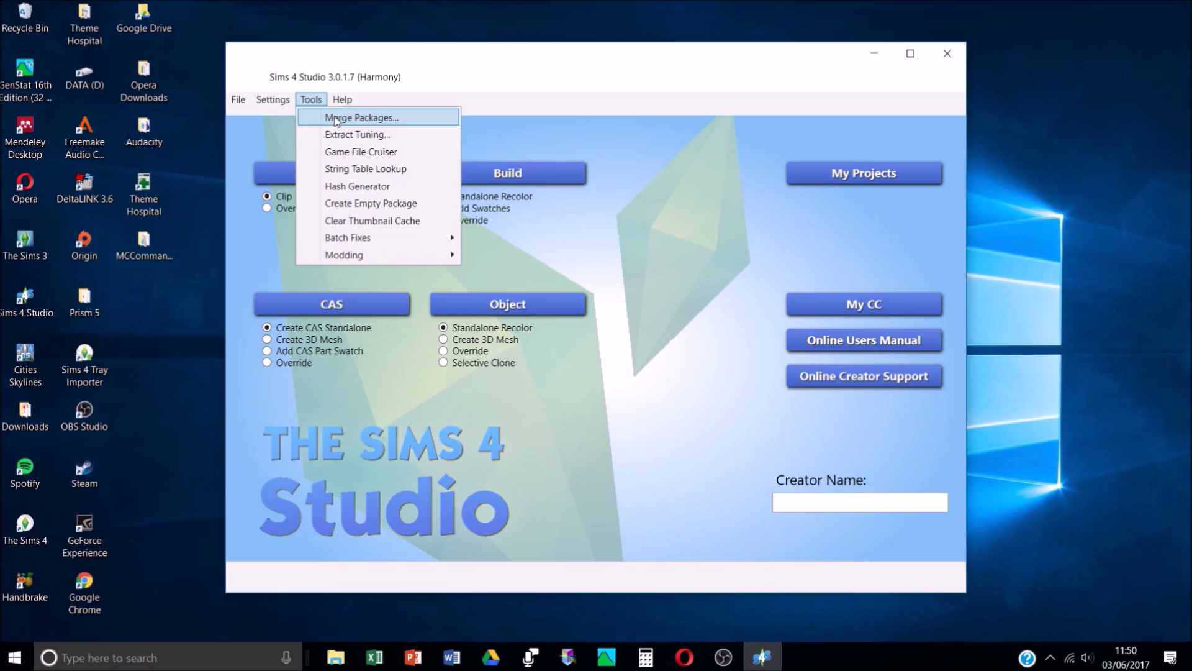
click(238, 99)
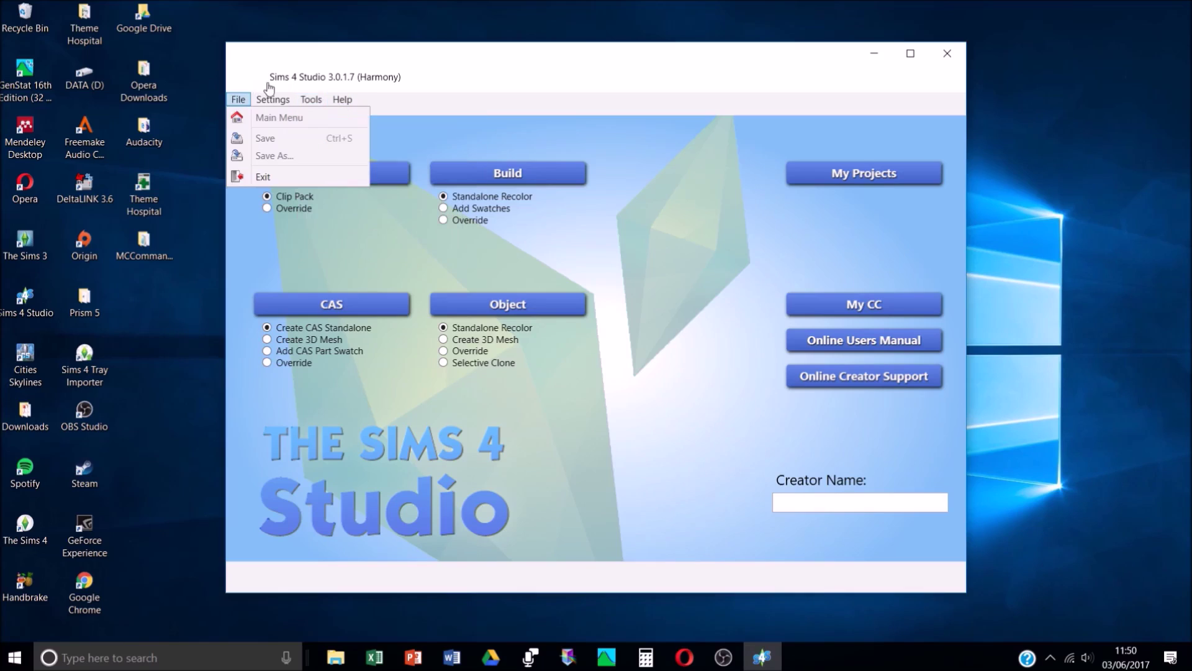
click(265, 87)
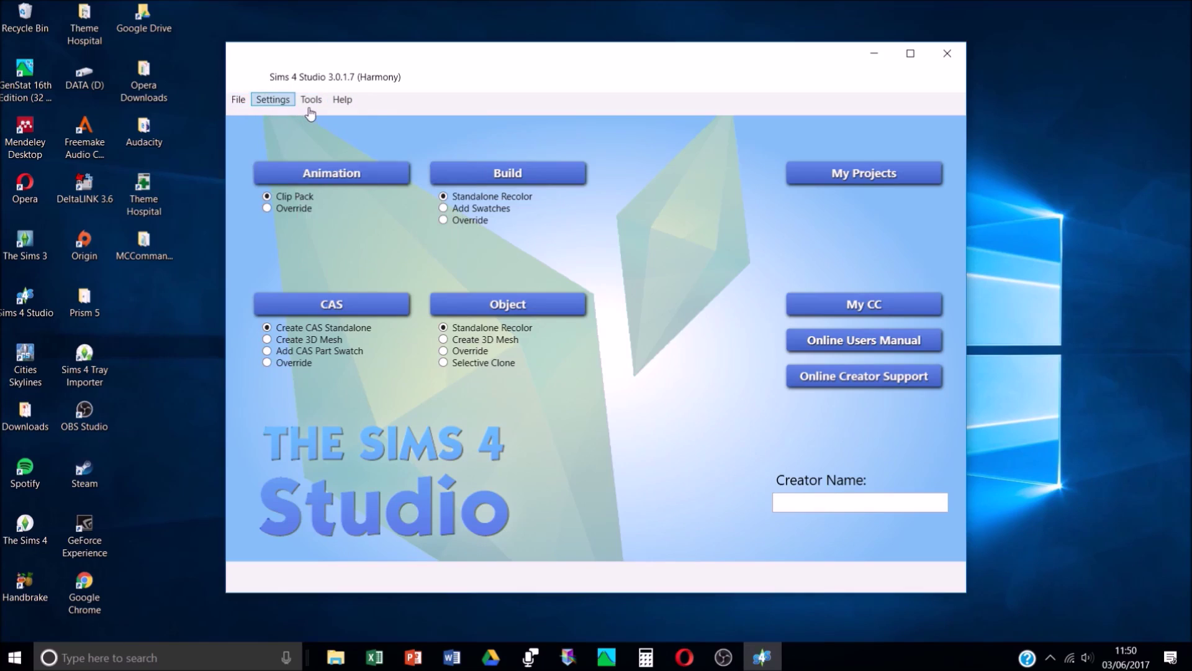
click(239, 99)
click(273, 100)
click(777, 178)
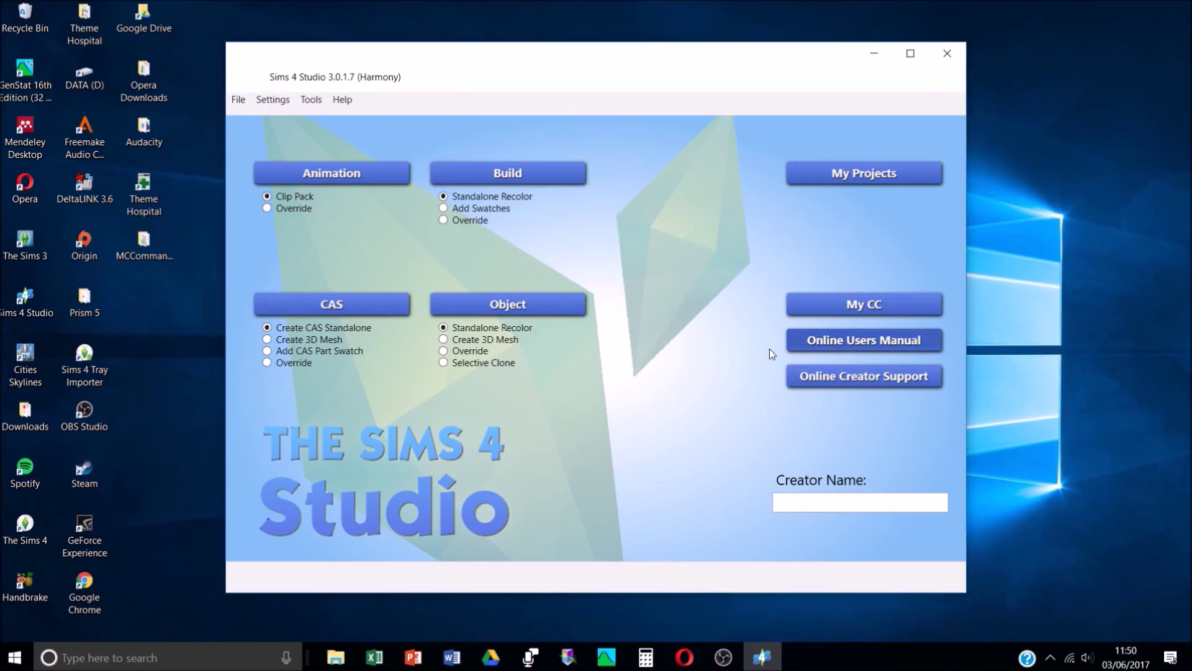